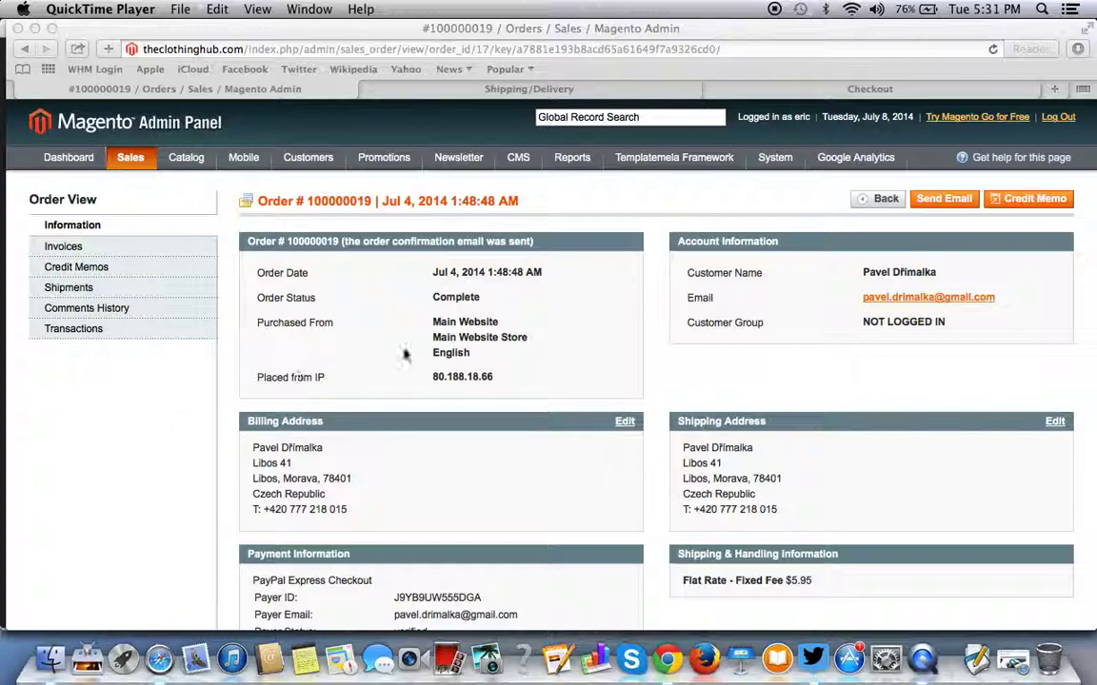
- Review the completed order's address, payment and item details, and read the store's Shipping and Delivery page
scroll(392, 464, "down", 6)
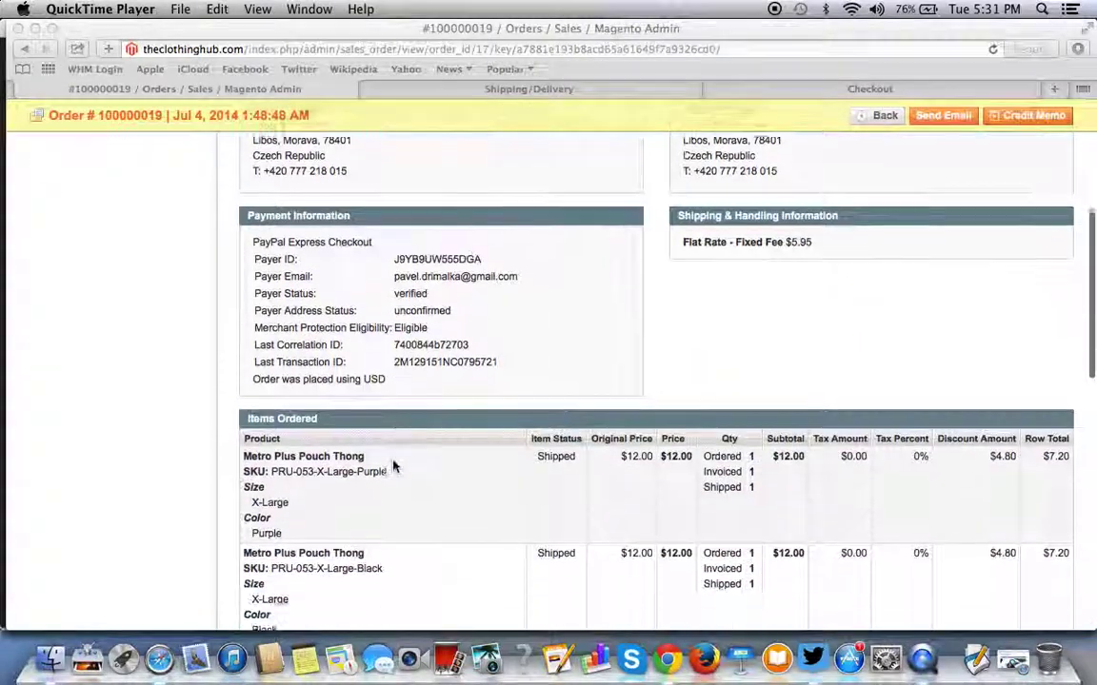
scroll(394, 466, "up", 6)
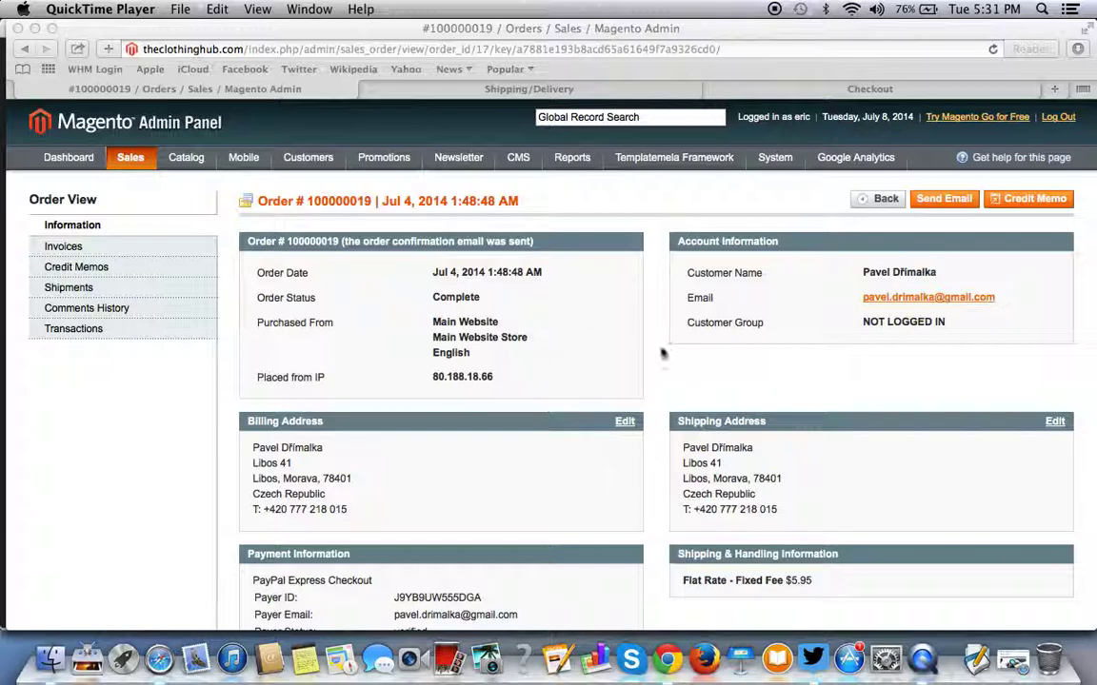
scroll(708, 506, "down", 2)
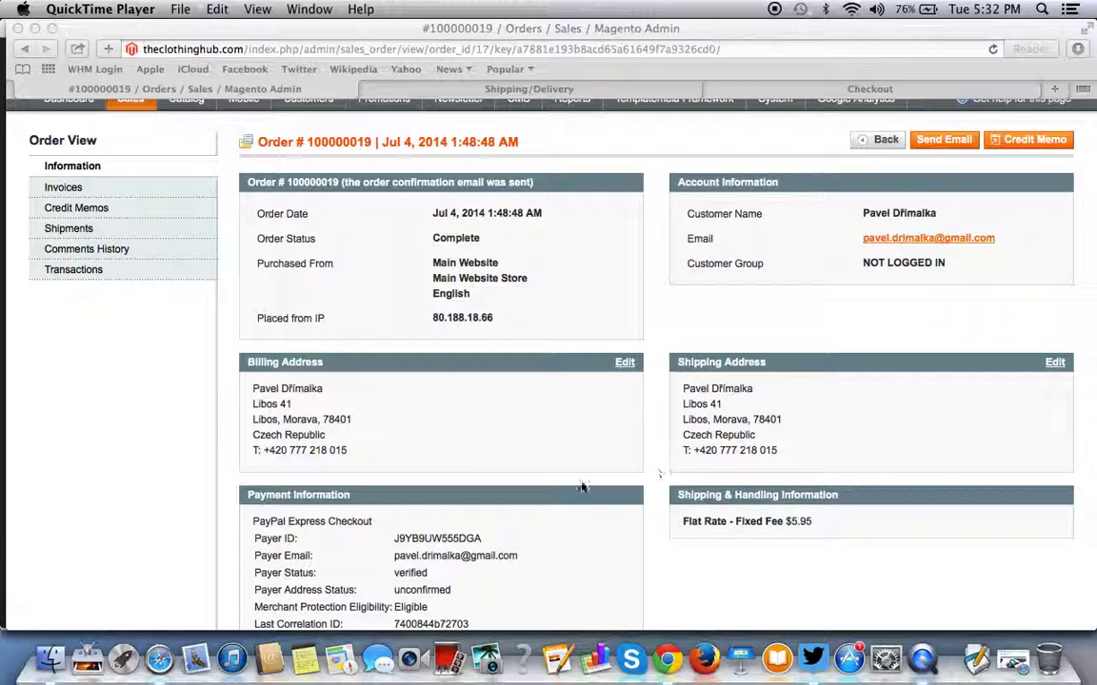
scroll(582, 488, "up", 2)
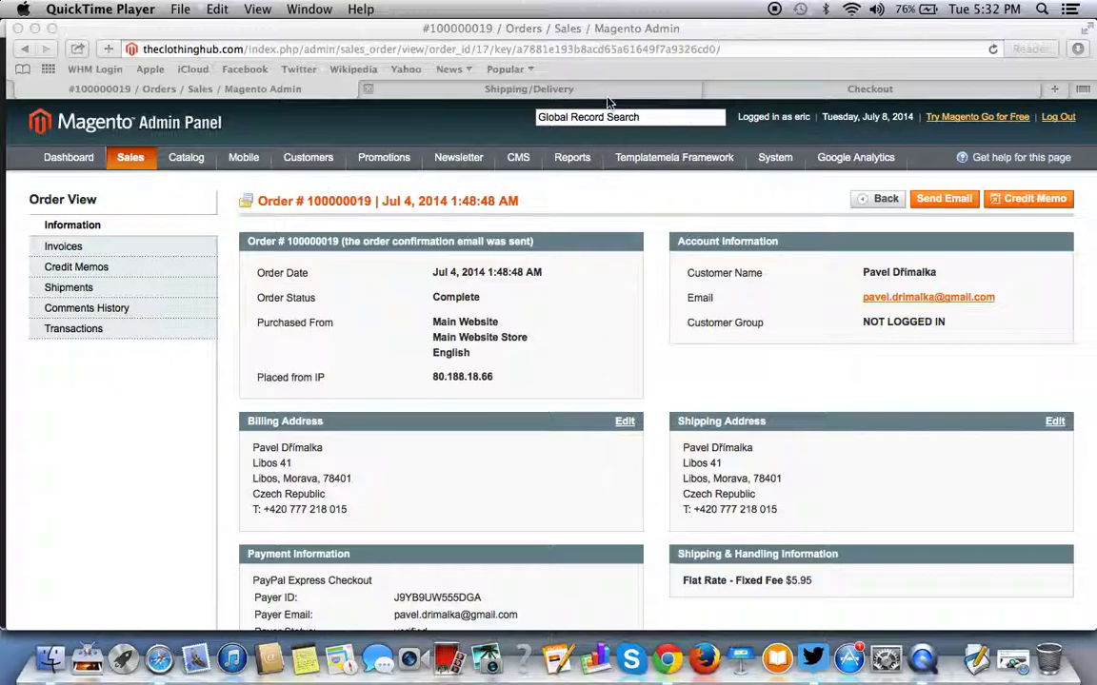
left_click(548, 90)
scroll(366, 392, "down", 2)
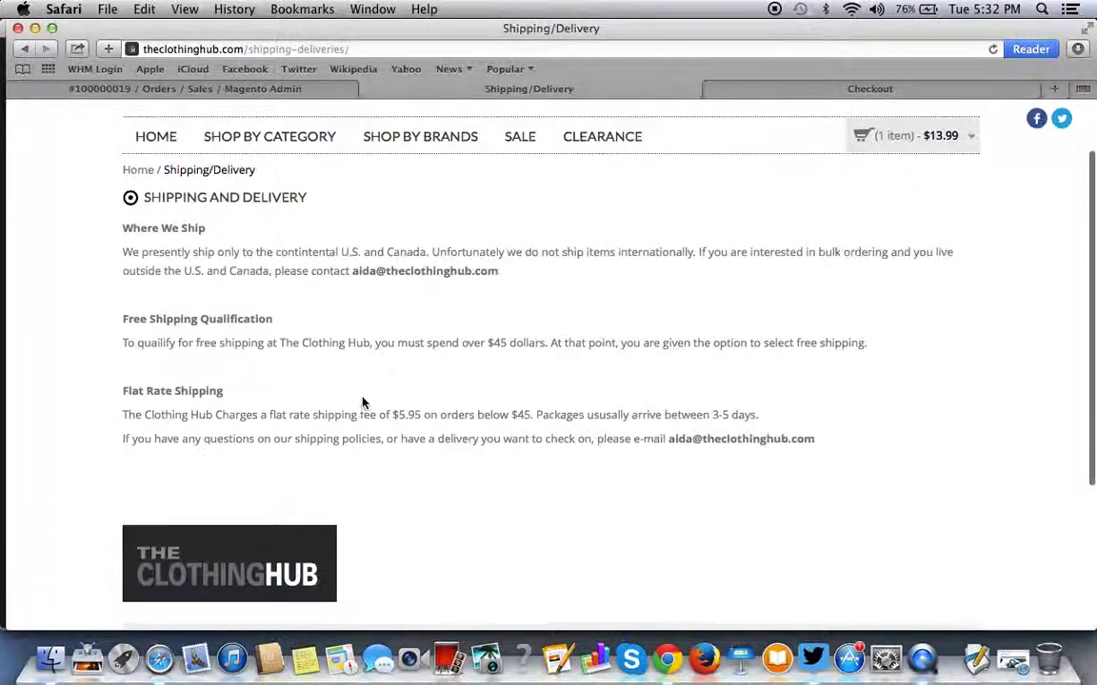
scroll(362, 404, "up", 2)
- Set the billing country to Yemen in the storefront checkout form
left_click(870, 88)
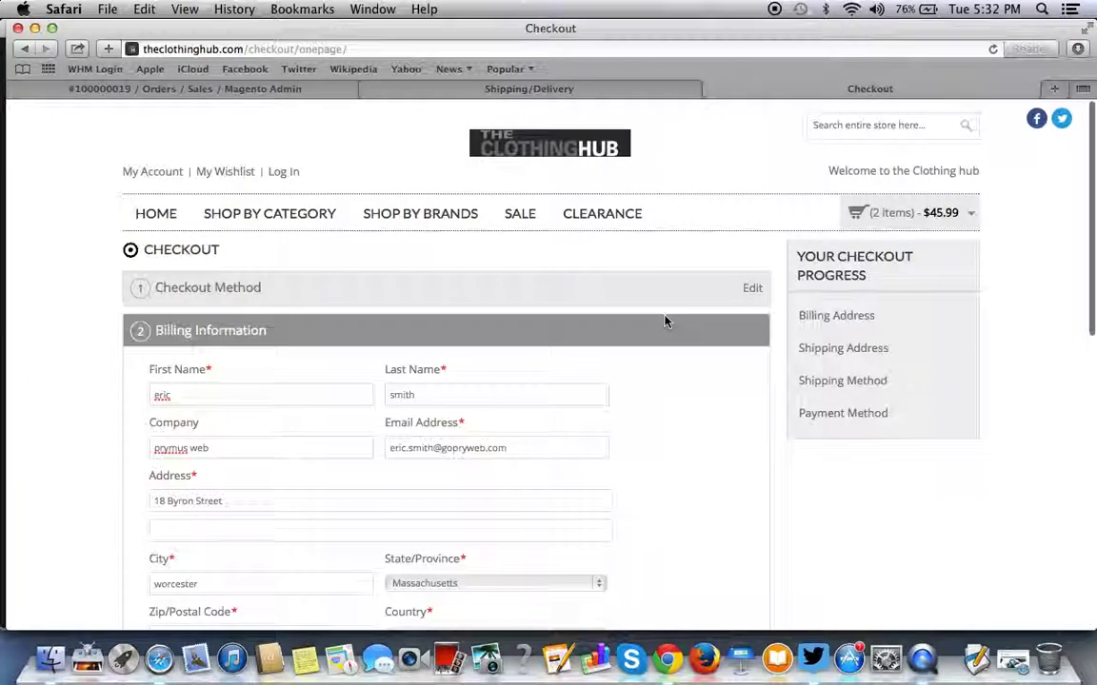
scroll(657, 316, "down", 5)
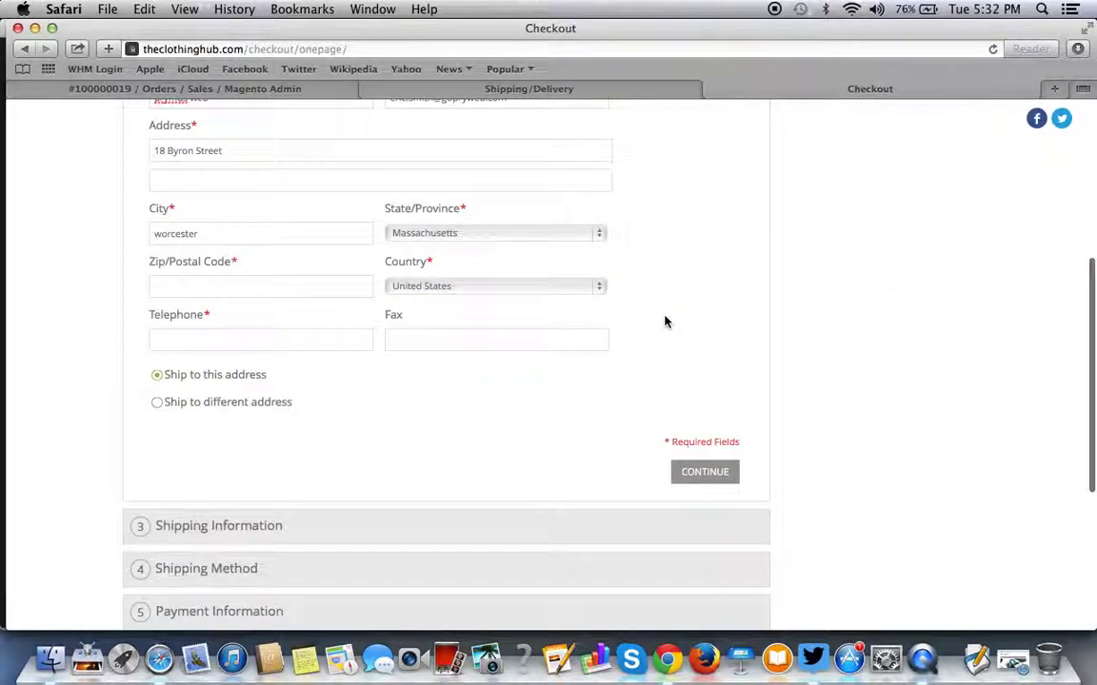
left_click(505, 287)
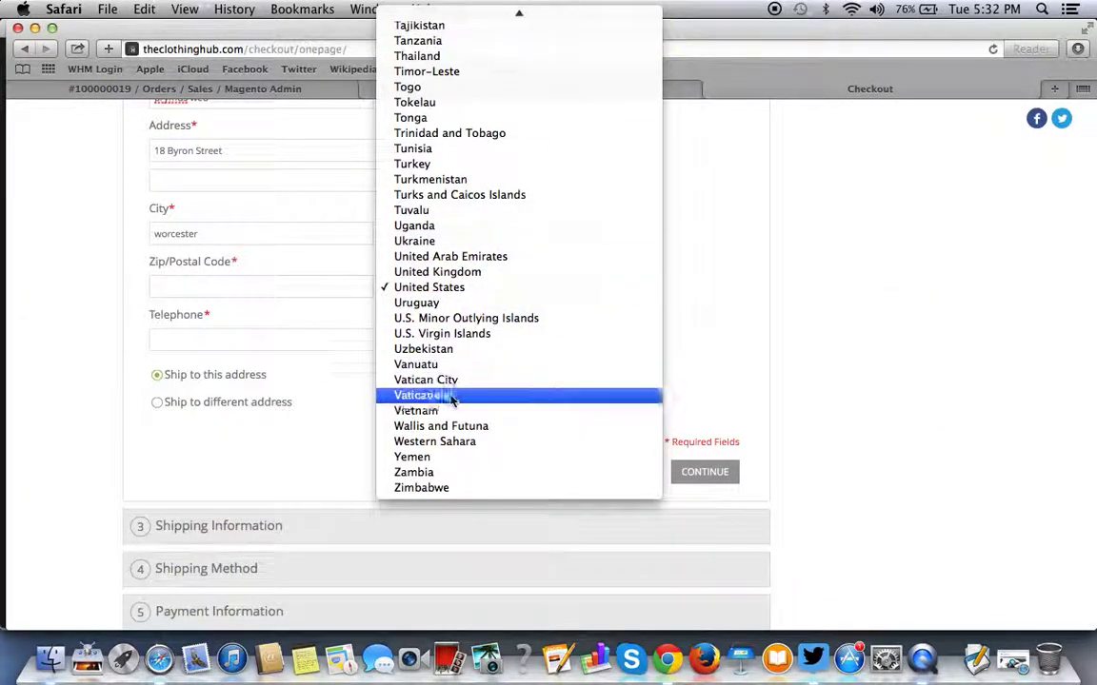
left_click(437, 459)
left_click(490, 236)
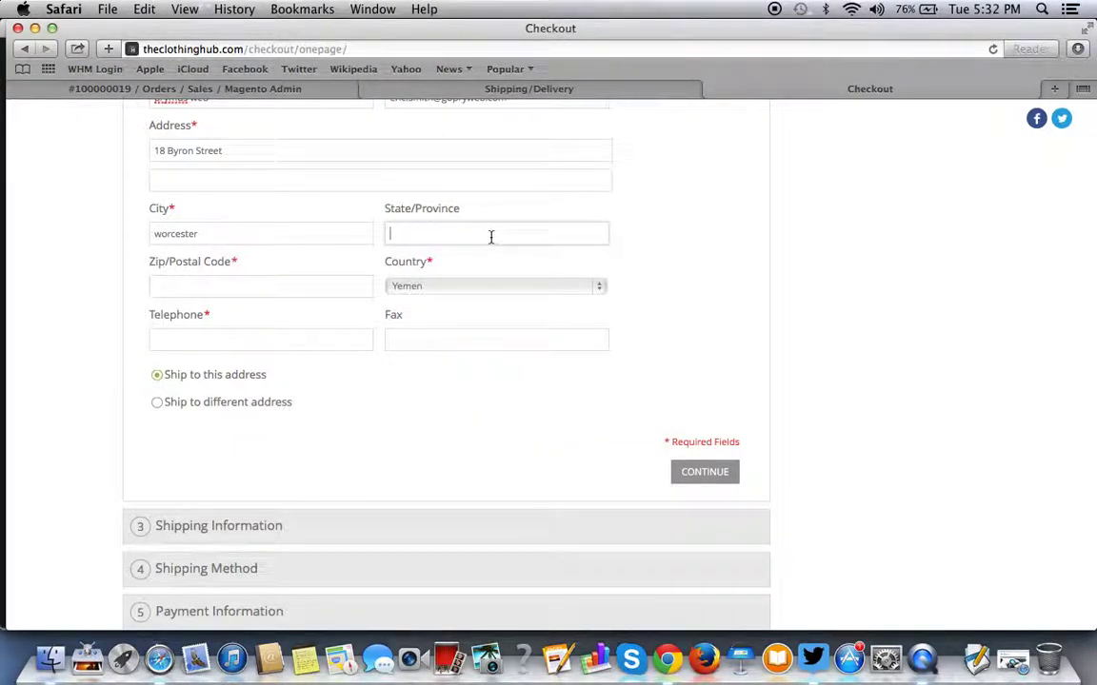
left_click(430, 288)
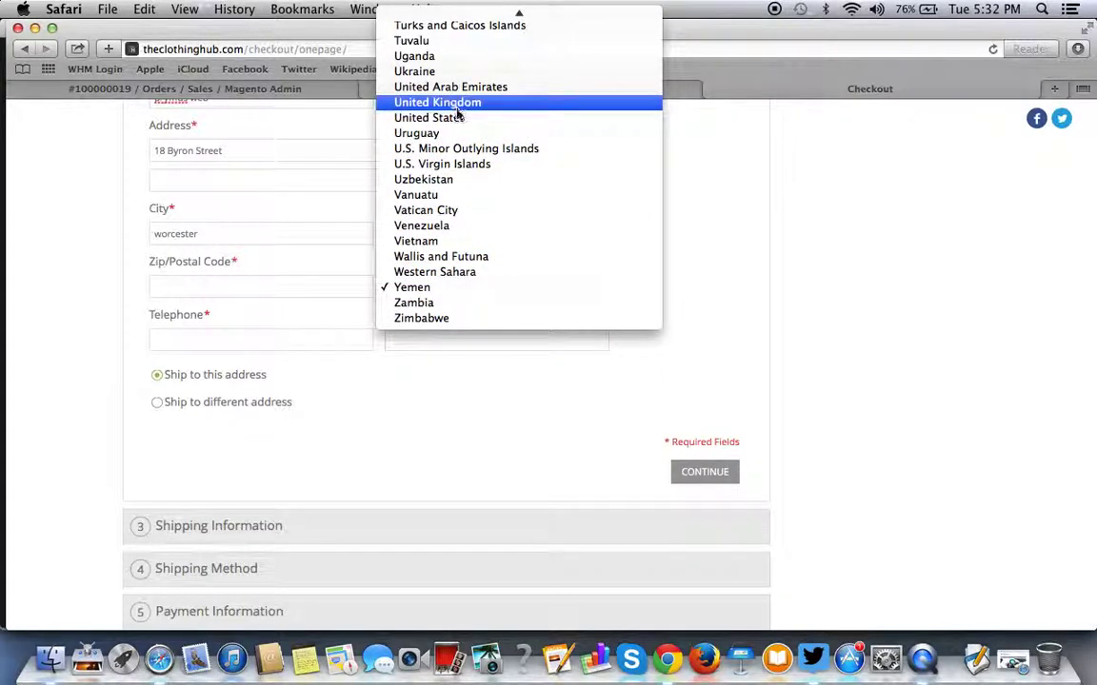
left_click(744, 340)
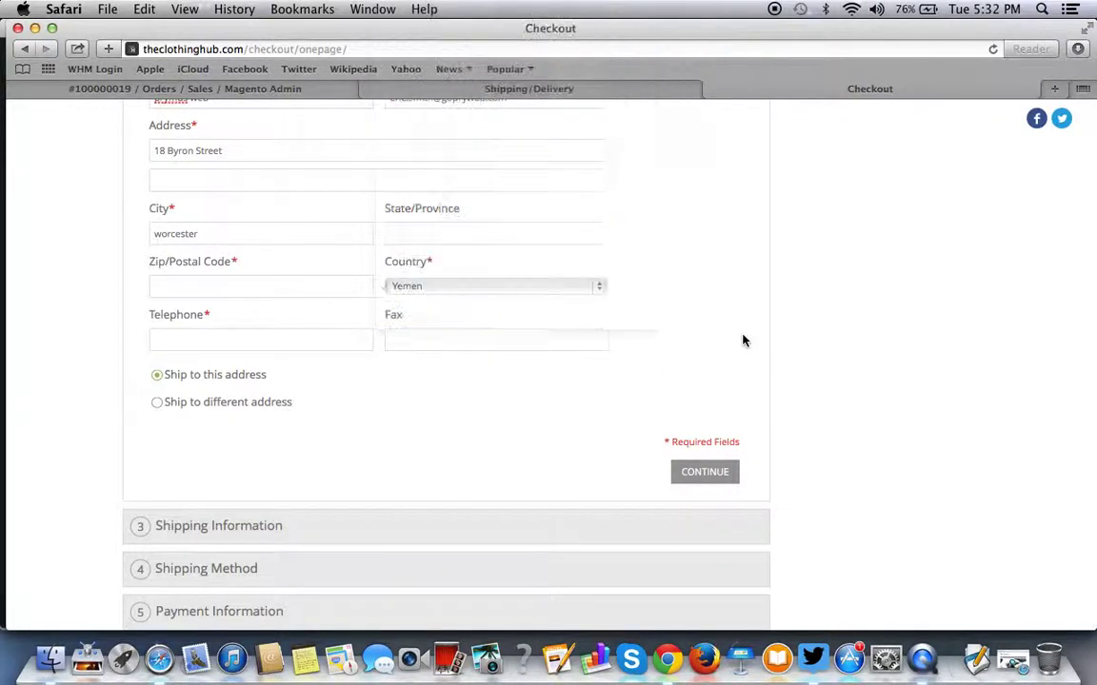
- Examine the checkout's country choices and the rest of the billing information form
scroll(744, 340, "up", 4)
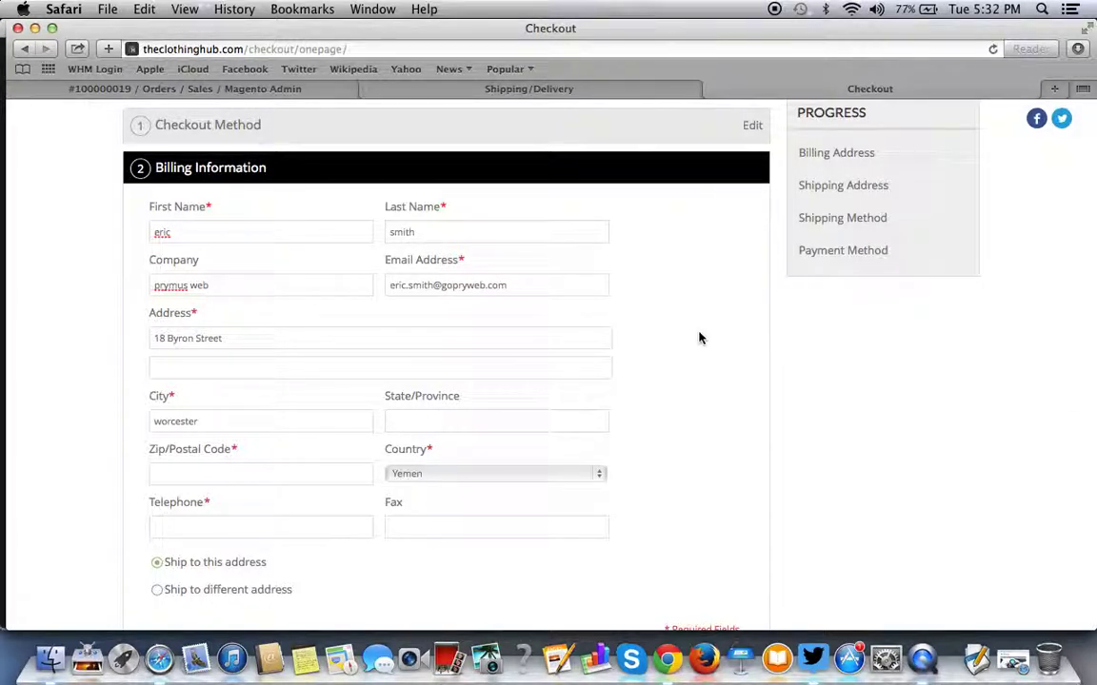
left_click(454, 474)
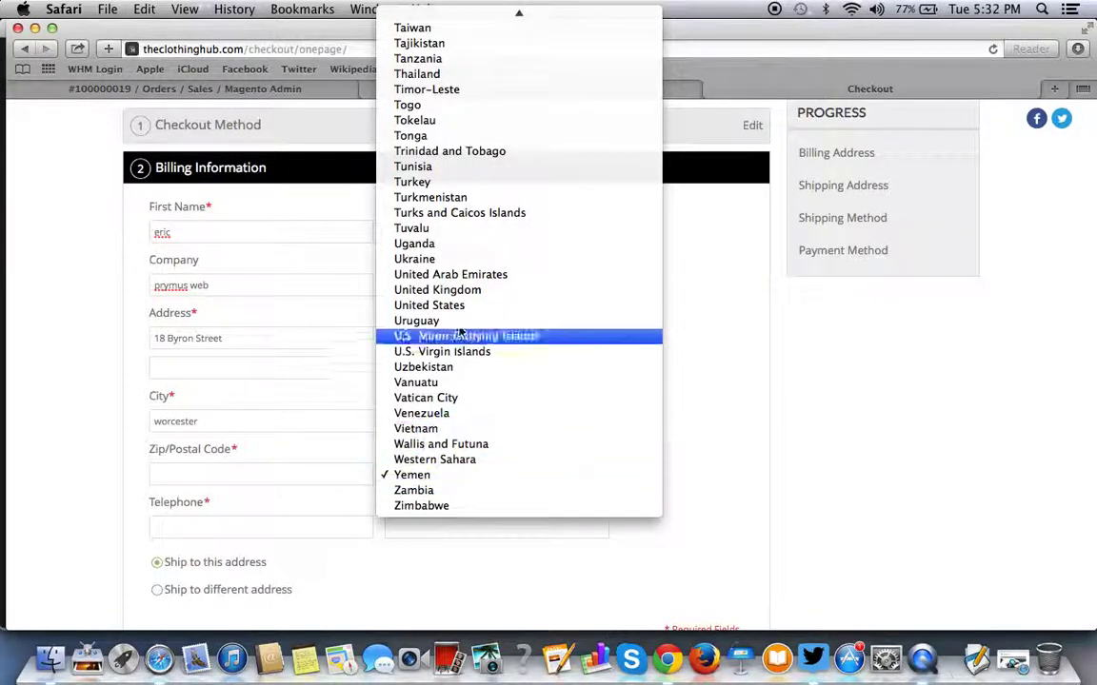
scroll(520, 169, "up", 5)
scroll(520, 170, "up", 10)
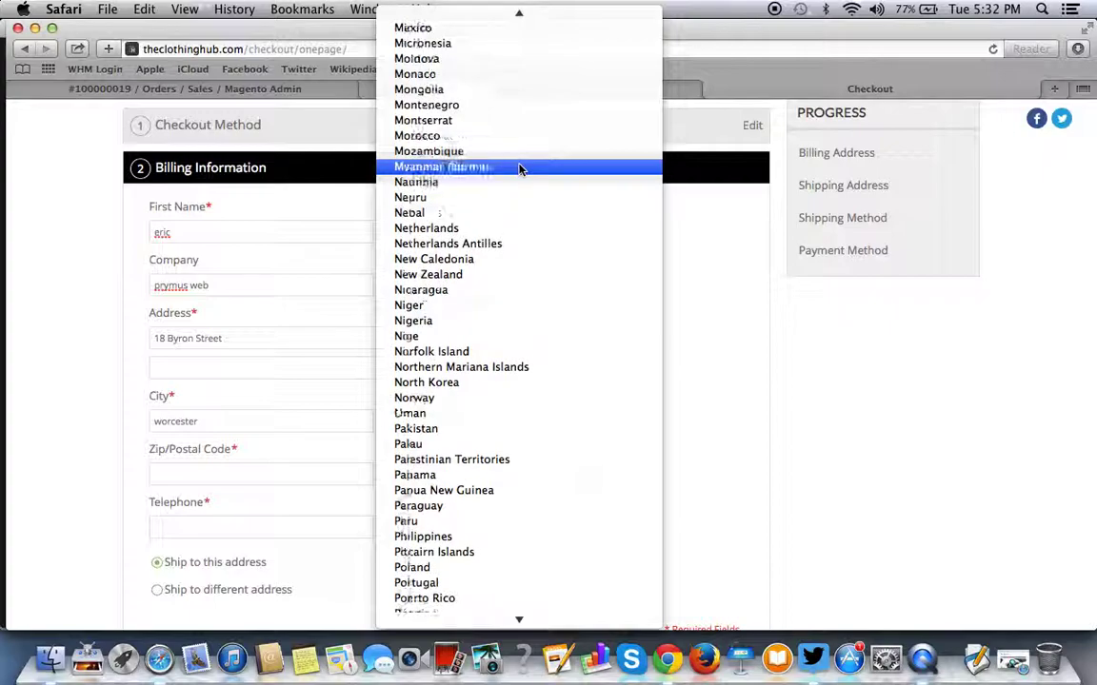
left_click(703, 374)
scroll(702, 374, "up", 4)
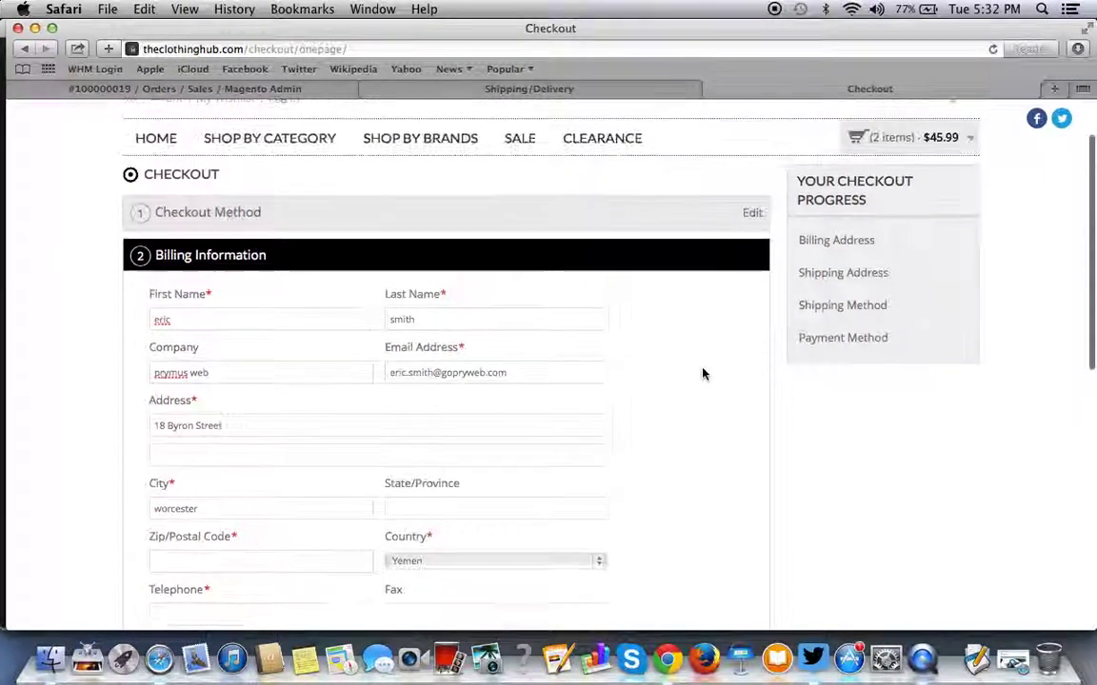
scroll(702, 374, "down", 2)
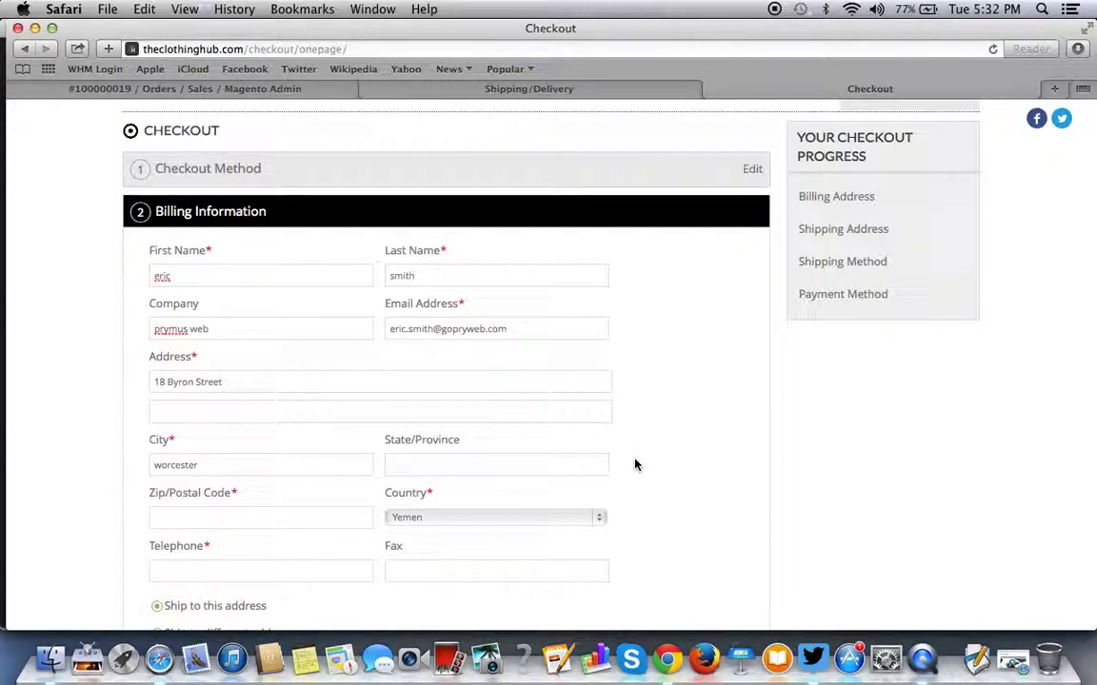
scroll(649, 497, "down", 3)
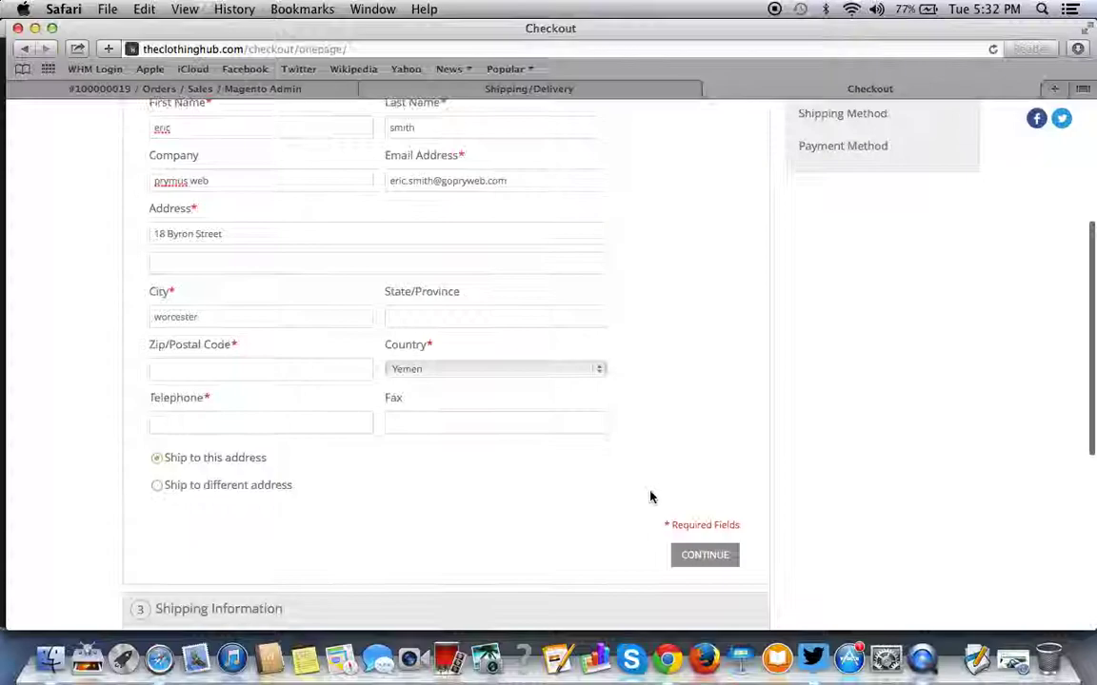
scroll(649, 497, "up", 2)
scroll(651, 496, "up", 3)
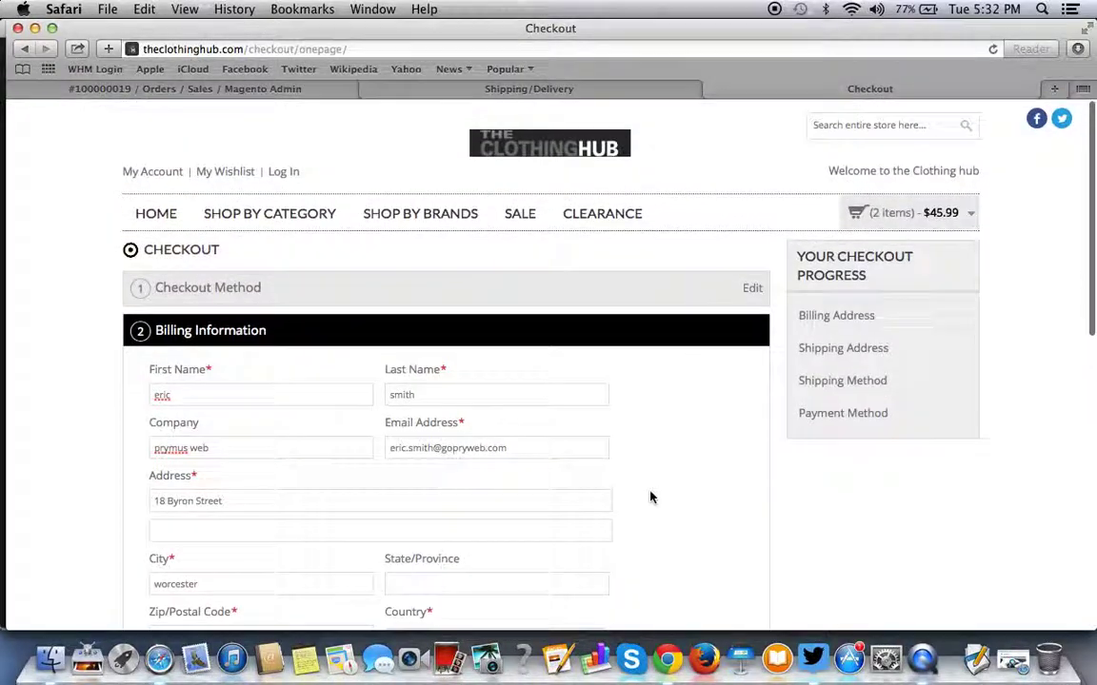
- Return to the Magento admin and open the General settings page within the General group of the system configuration
left_click(290, 89)
mouse_move(840, 165)
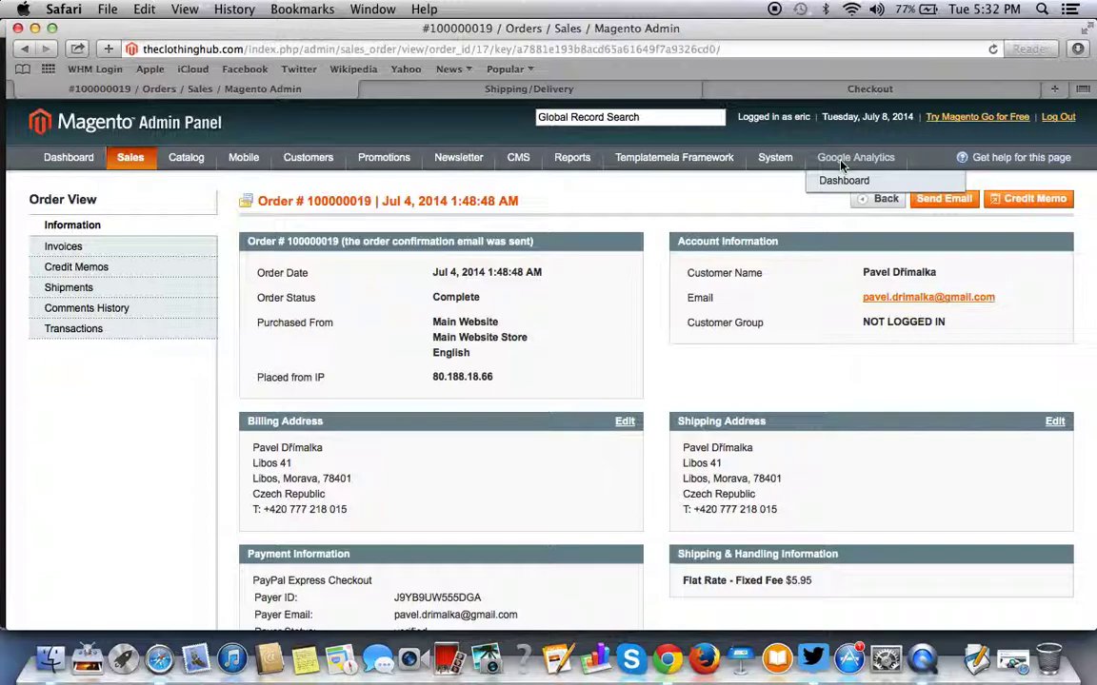
mouse_move(788, 160)
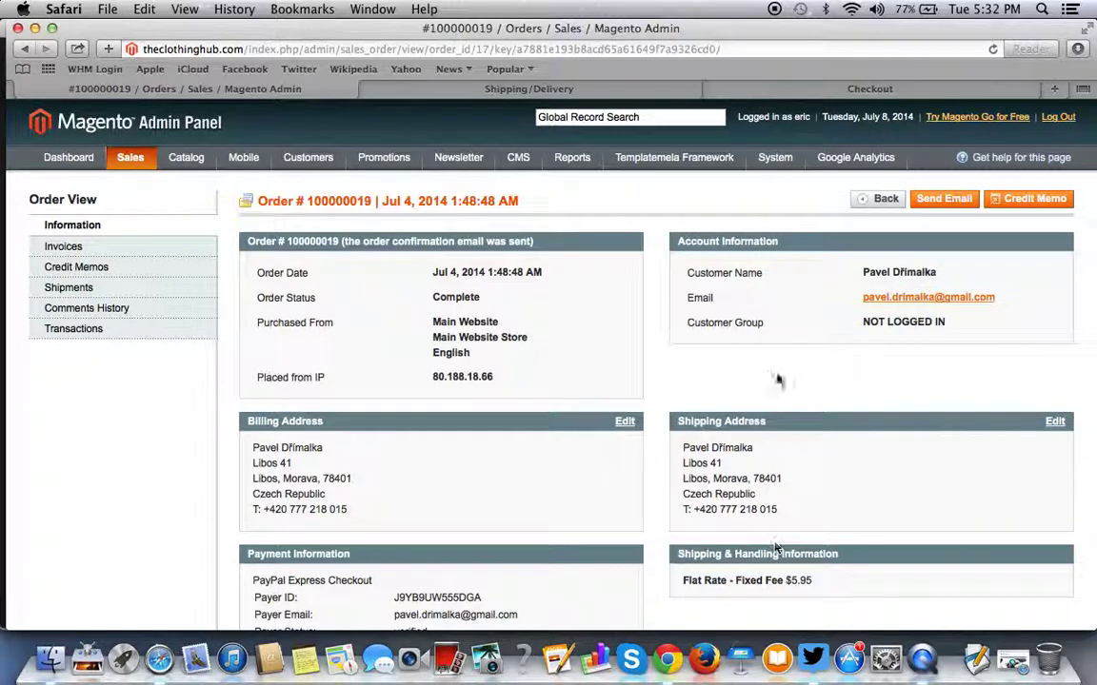
left_click(783, 502)
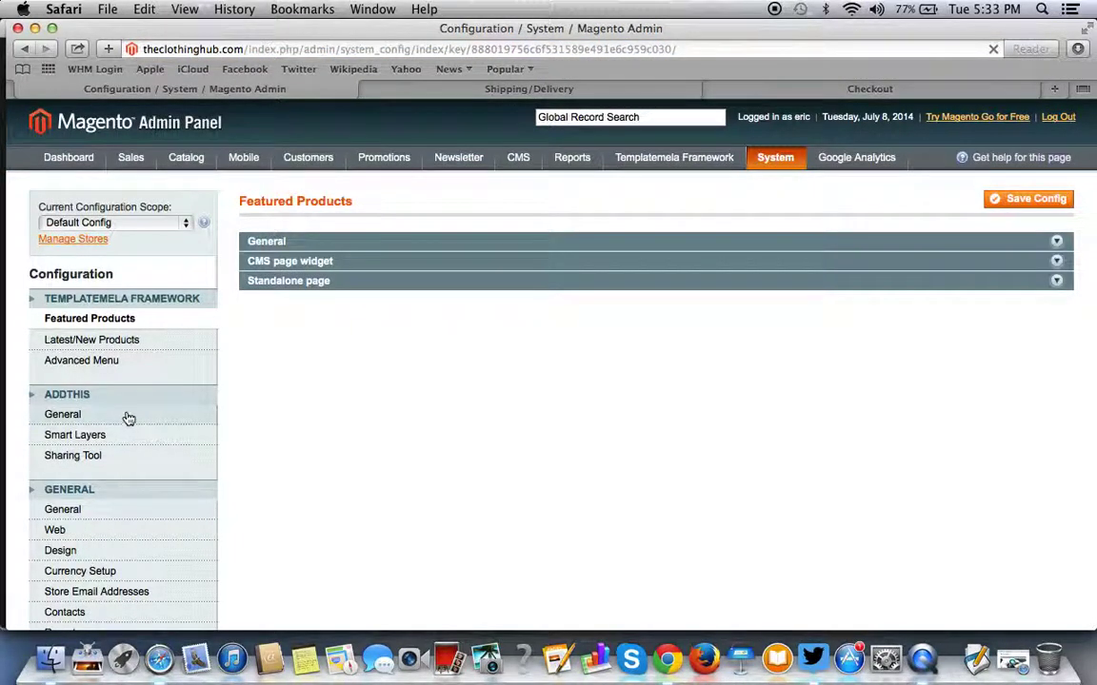
left_click(62, 415)
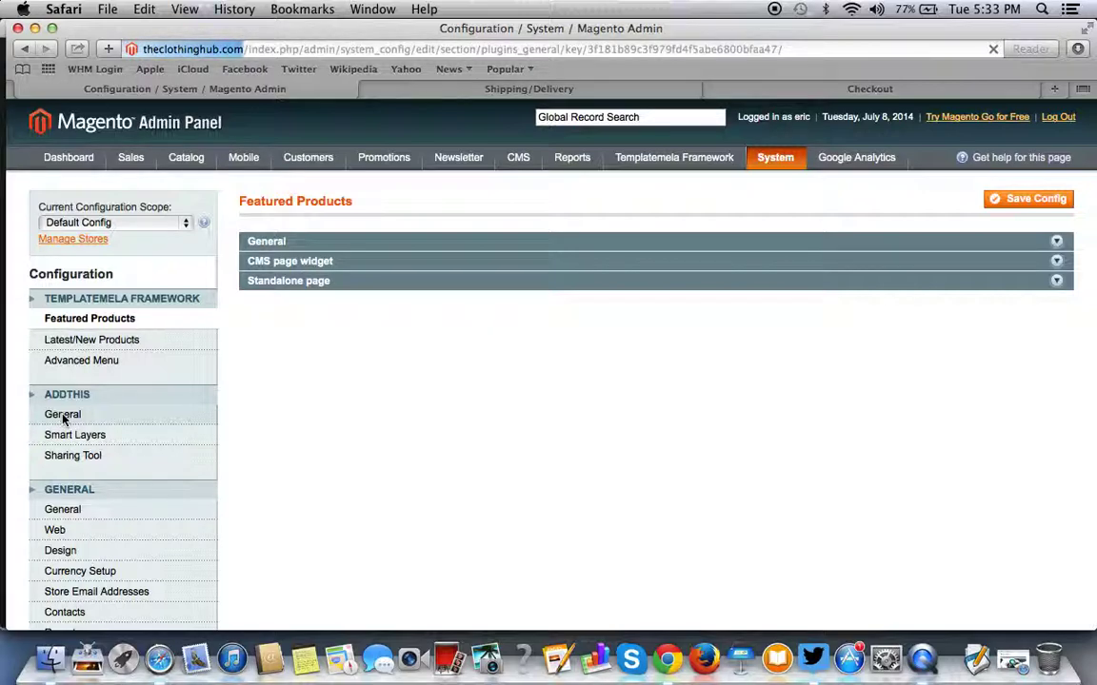
scroll(63, 419, "down", 5)
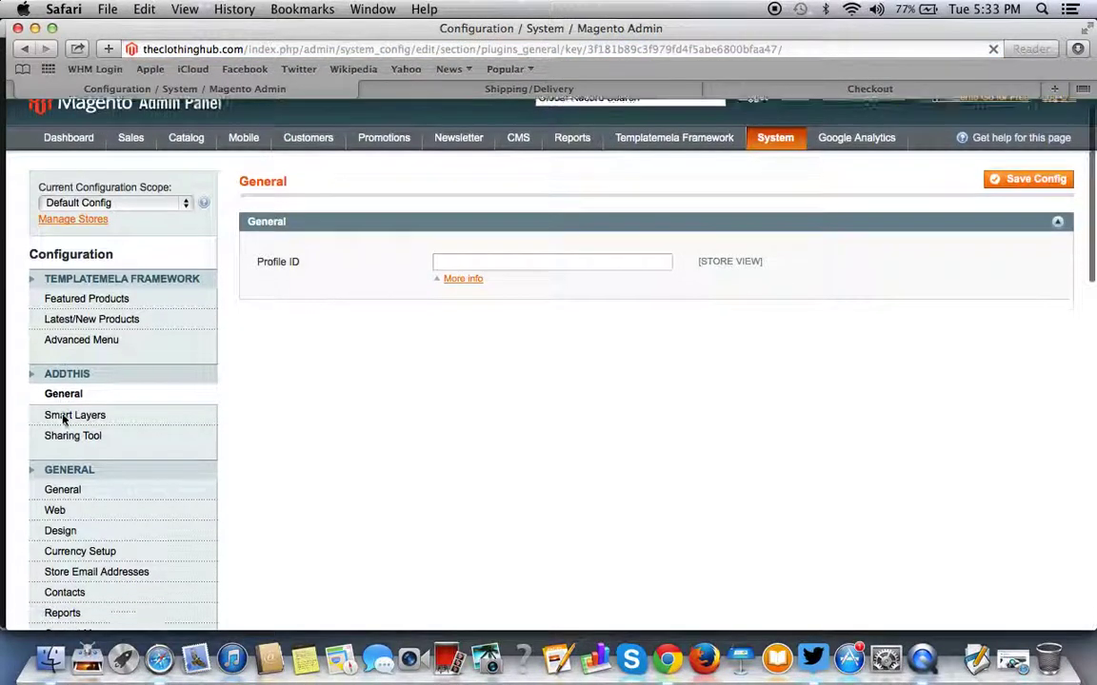
scroll(99, 249, "down", 3)
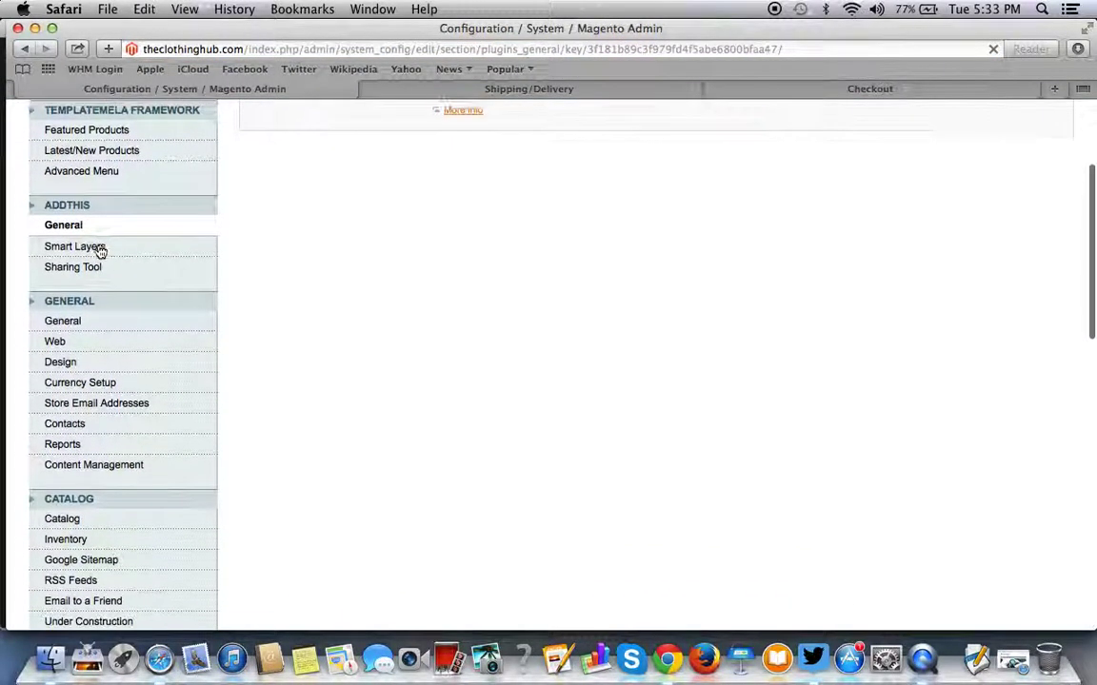
left_click(69, 265)
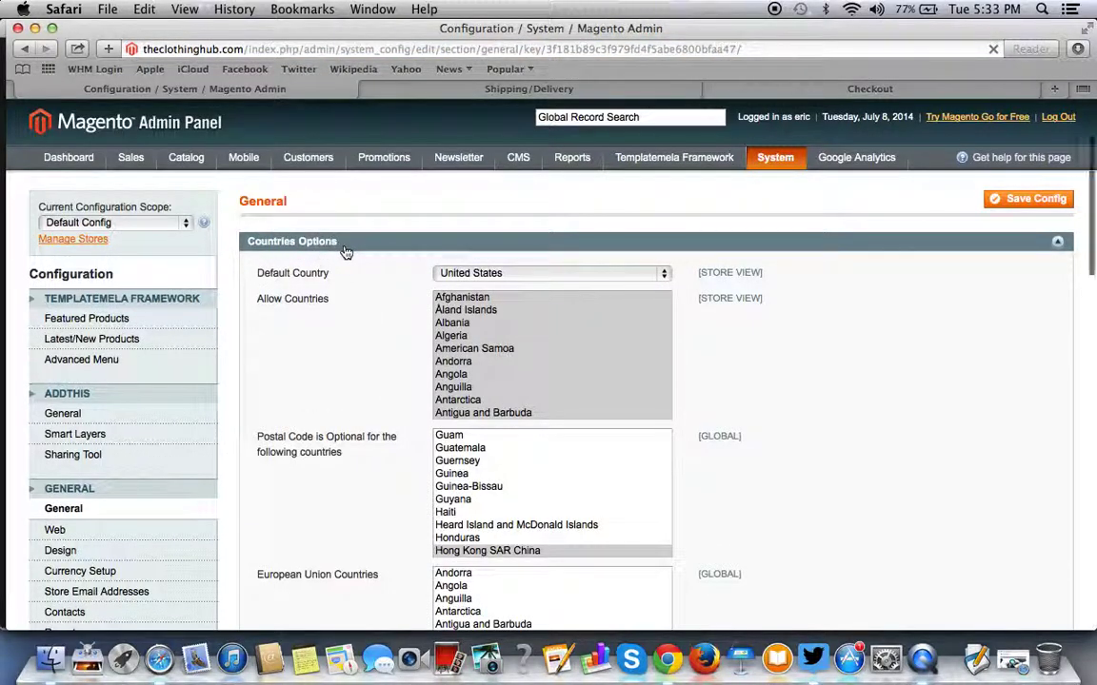
- Examine the Countries Options, going through the full Allow Countries list and the optional postal code countries
scroll(346, 251, "down", 3)
scroll(346, 251, "down", 3)
scroll(343, 245, "up", 6)
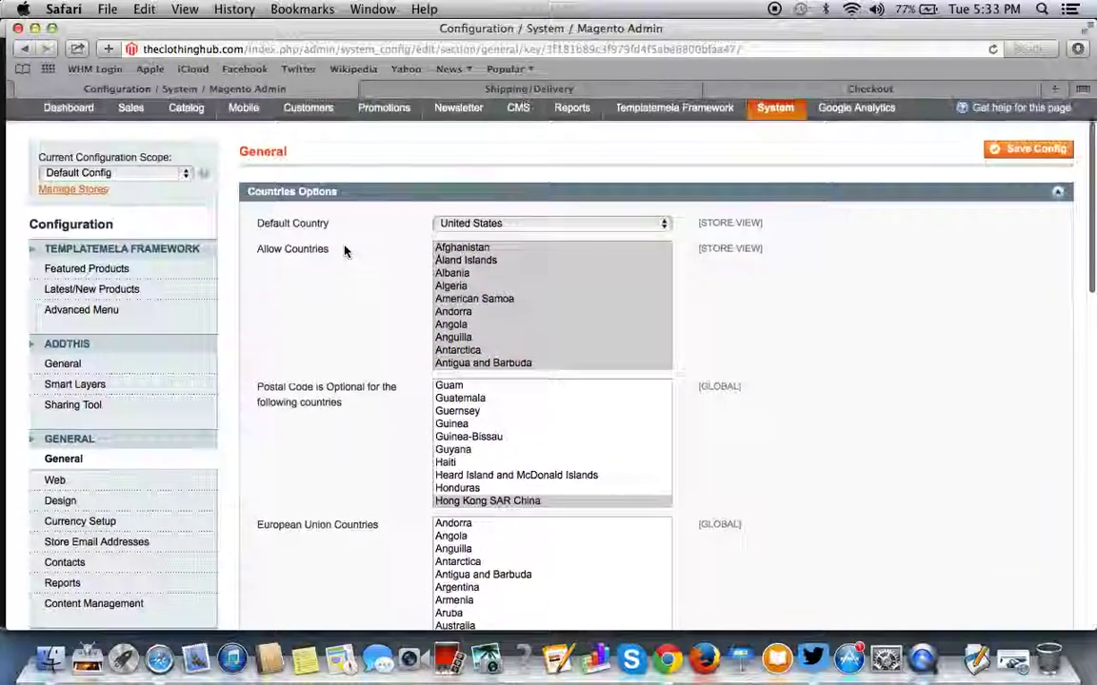
scroll(529, 299, "down", 1)
scroll(530, 300, "down", 20)
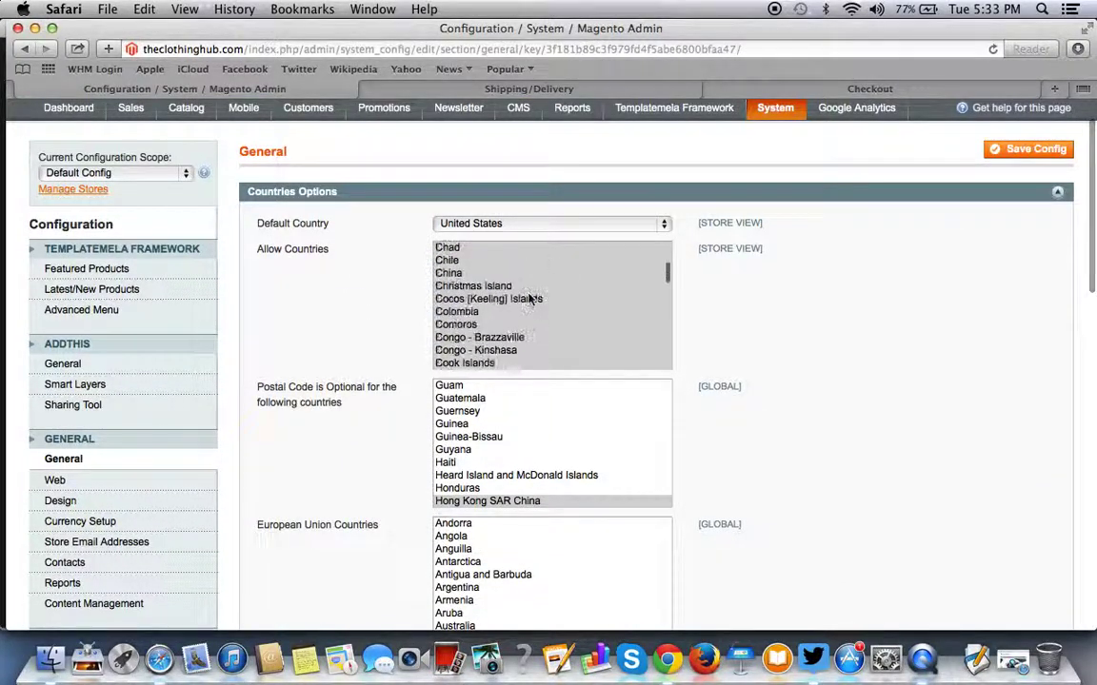
scroll(530, 300, "down", 20)
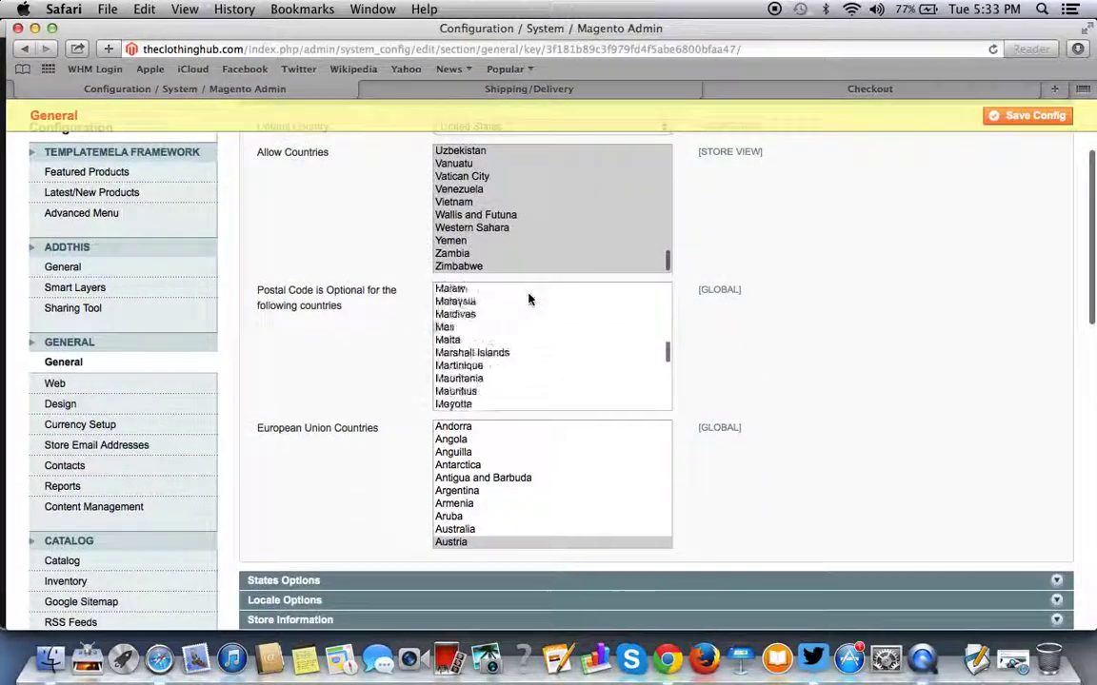
scroll(529, 299, "up", 12)
scroll(386, 214, "up", 3)
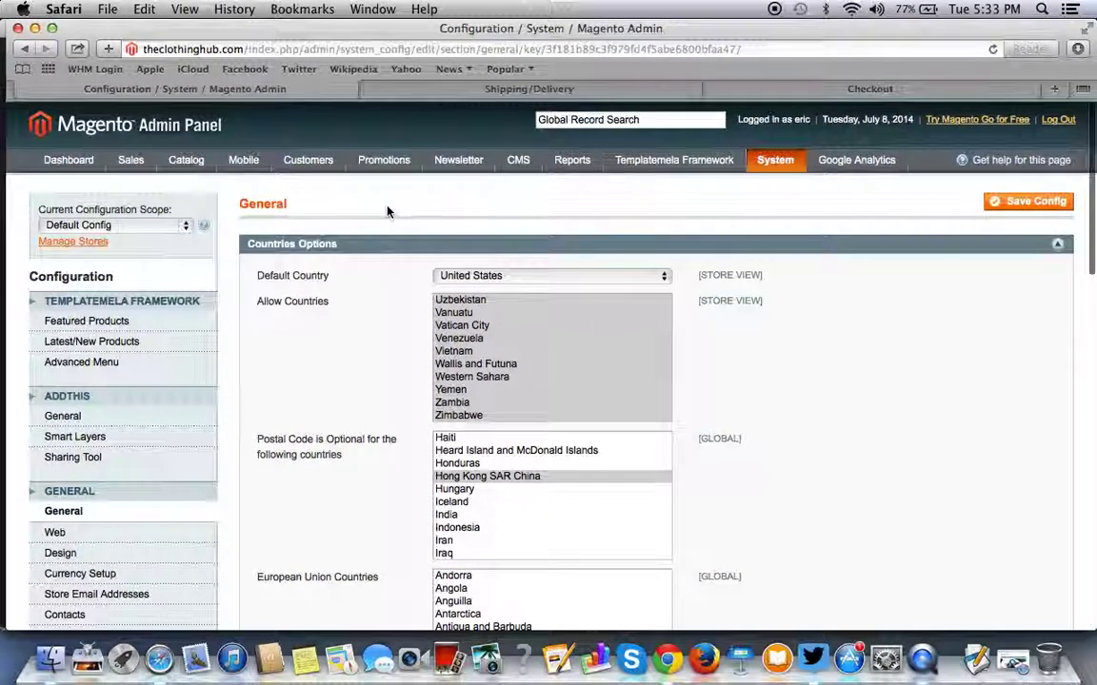
- Replace the all-countries selection in Allow Countries with American Samoa only
left_click(467, 336)
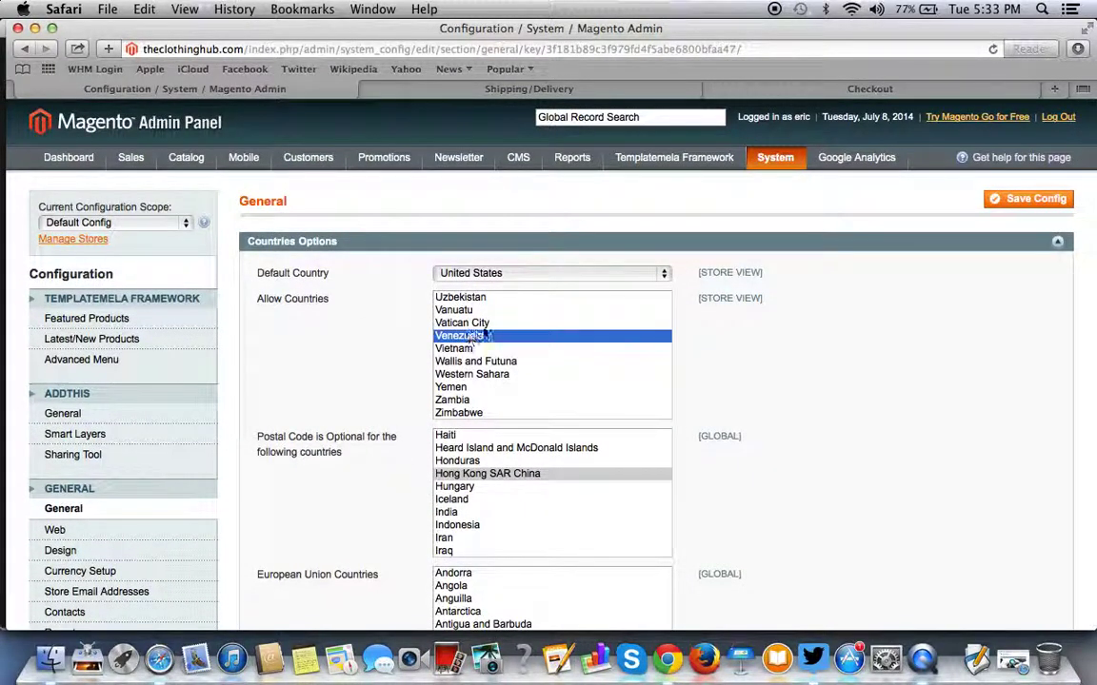
left_click(497, 298)
scroll(499, 305, "up", 15)
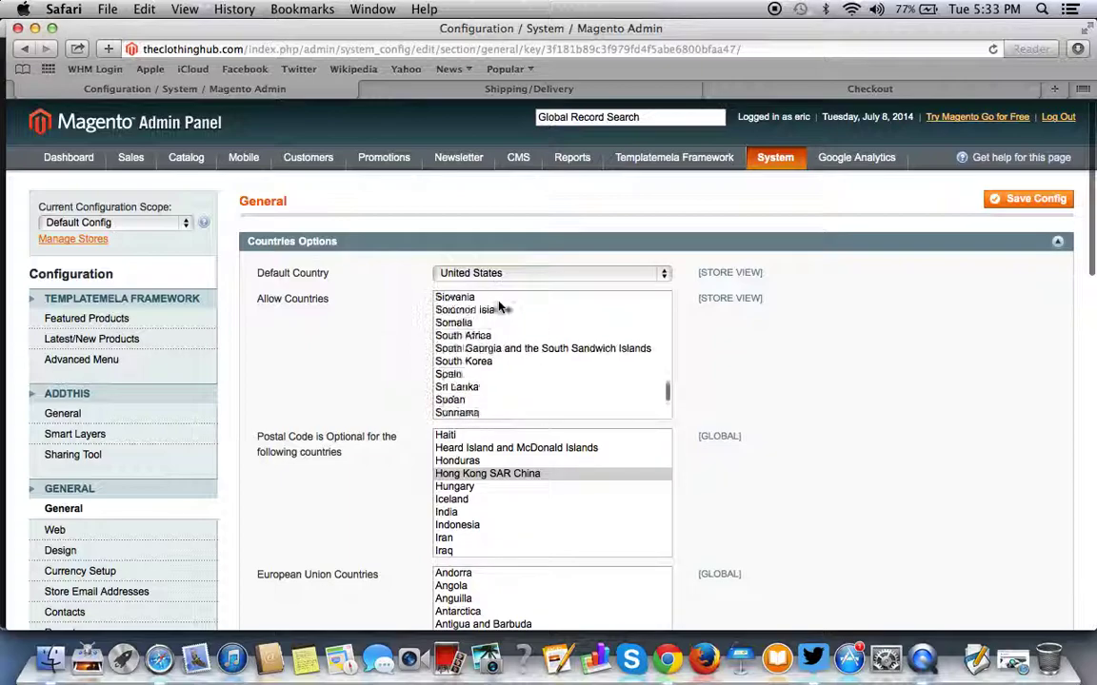
scroll(495, 362, "up", 20)
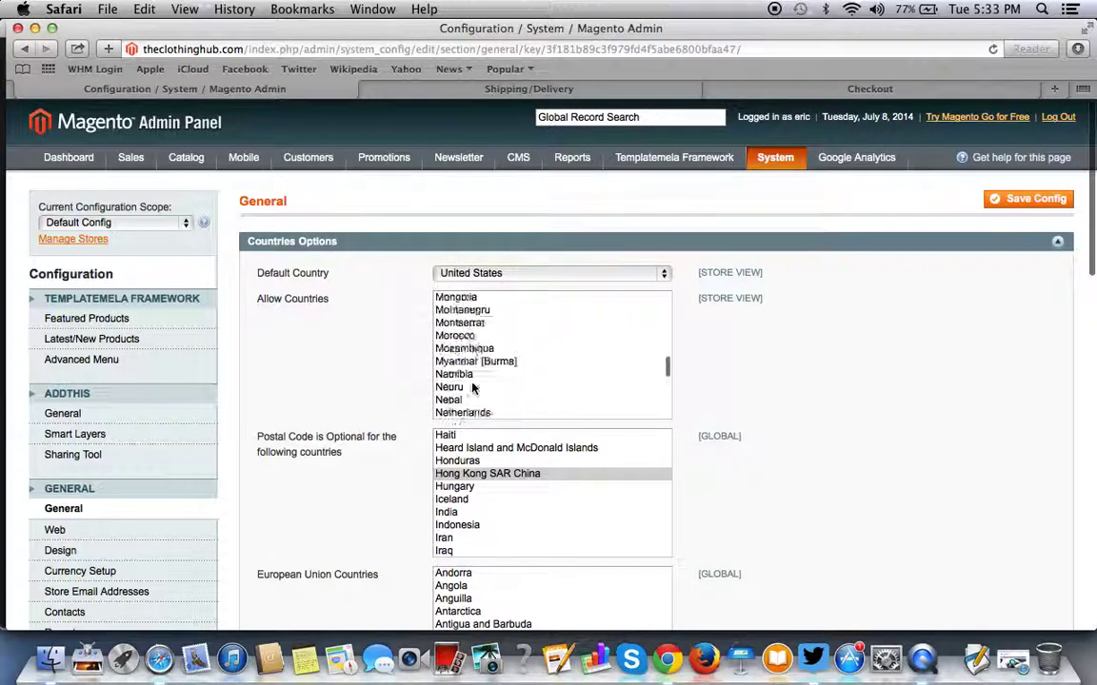
scroll(521, 361, "up", 10)
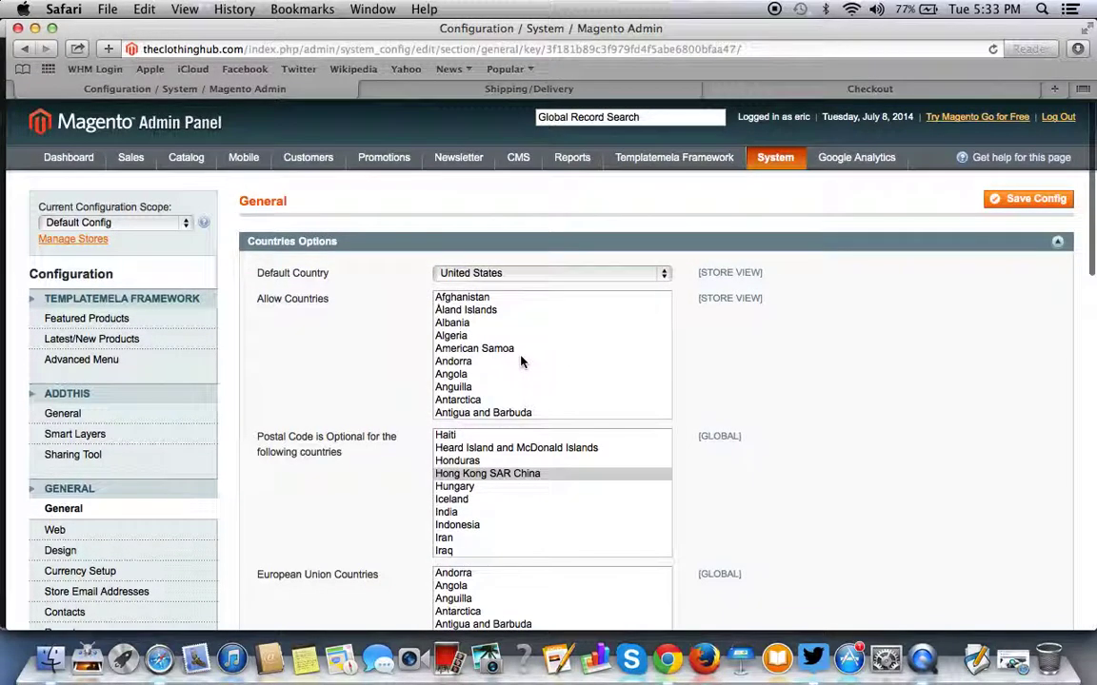
left_click(497, 350)
scroll(497, 355, "down", 3)
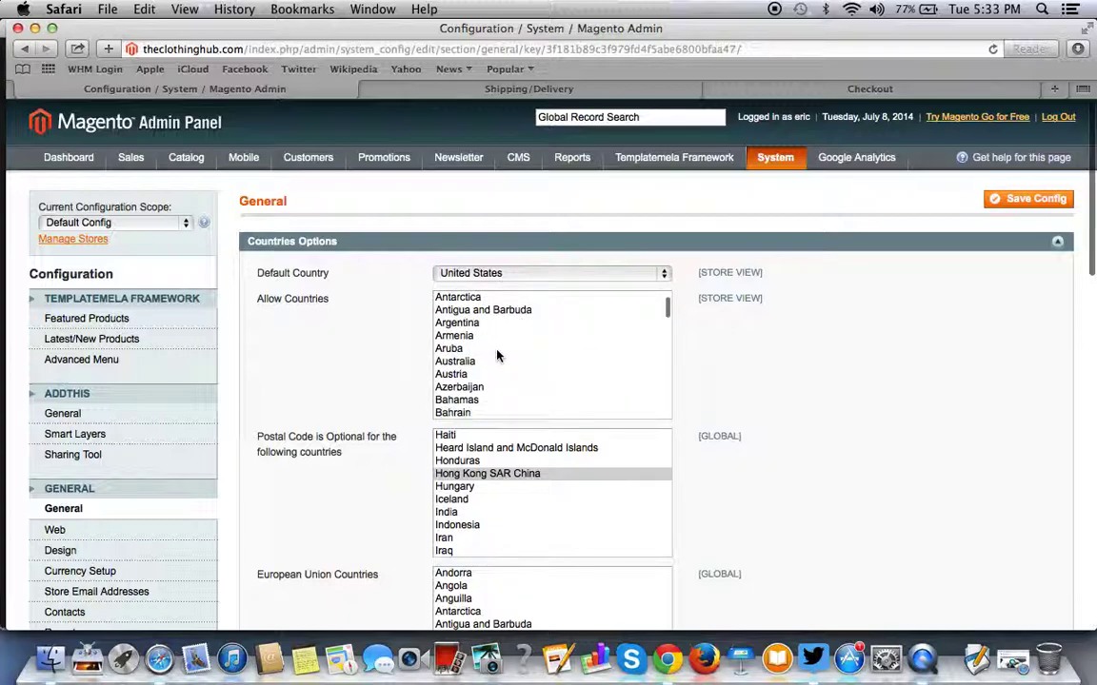
scroll(497, 355, "up", 3)
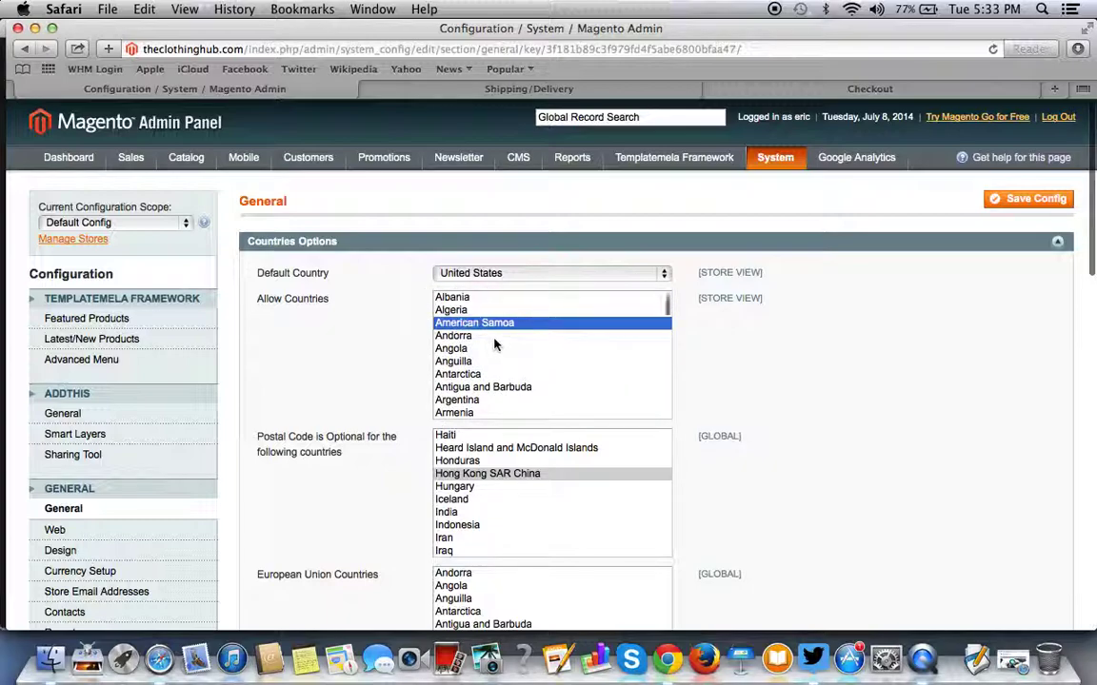
- Select Canada in the Allow Countries list in place of American Samoa
scroll(495, 344, "down", 3)
scroll(495, 344, "up", 2)
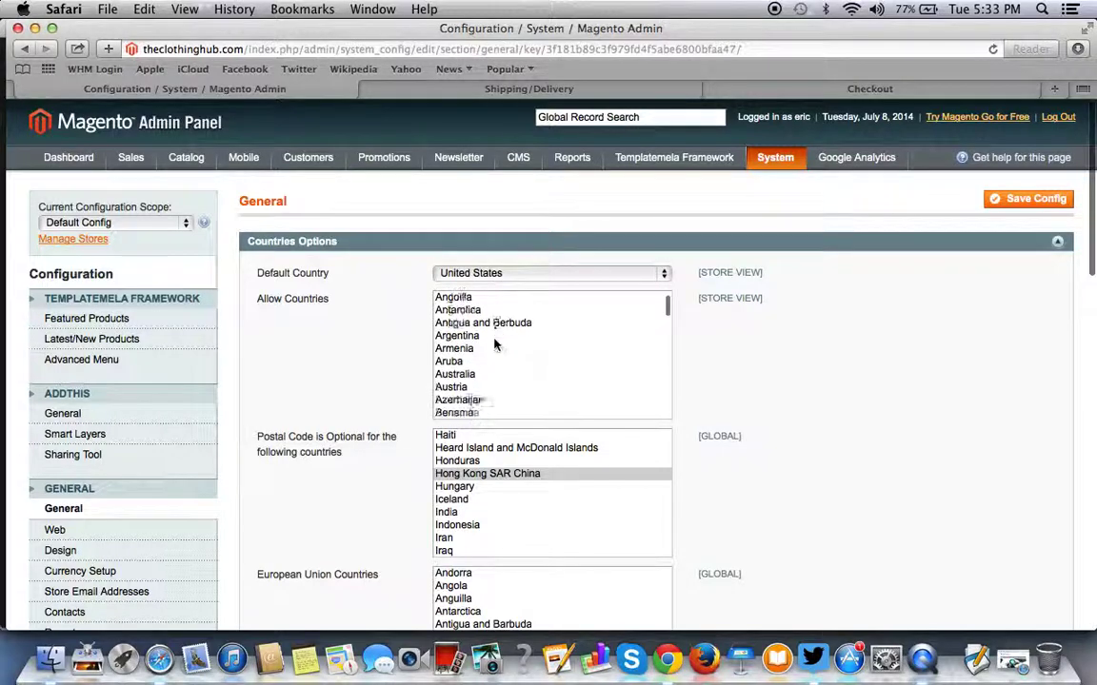
scroll(495, 344, "down", 9)
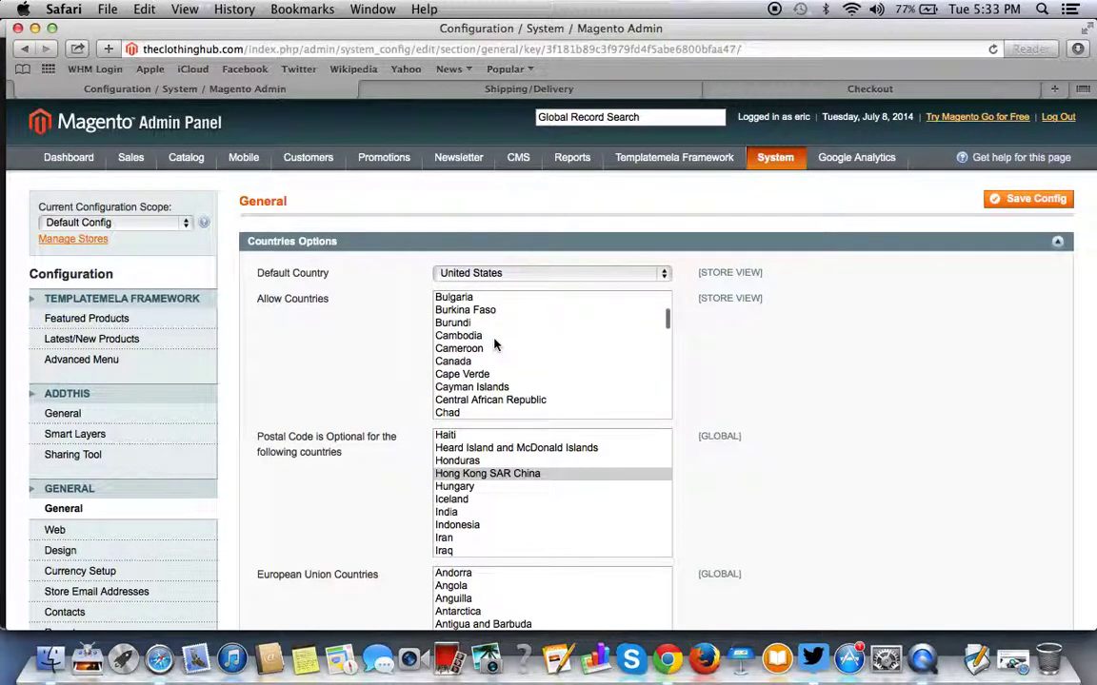
scroll(495, 344, "down", 1)
left_click(494, 338)
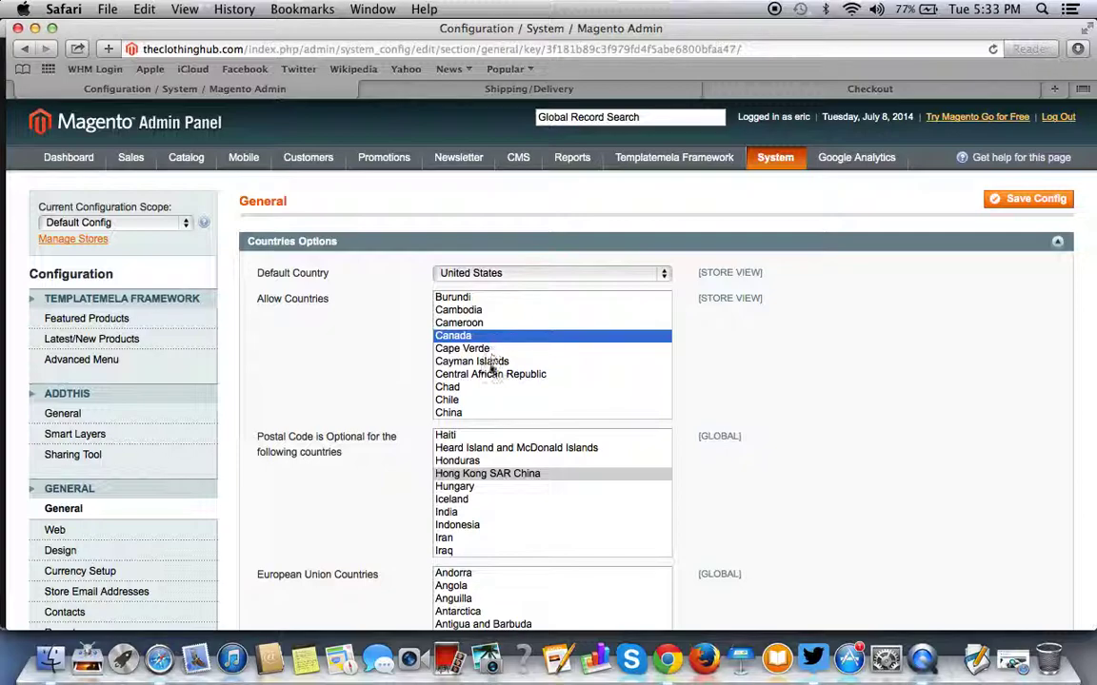
- Add United States to the Allow Countries selection while keeping Canada selected
scroll(493, 352, "down", 10)
scroll(491, 370, "down", 20)
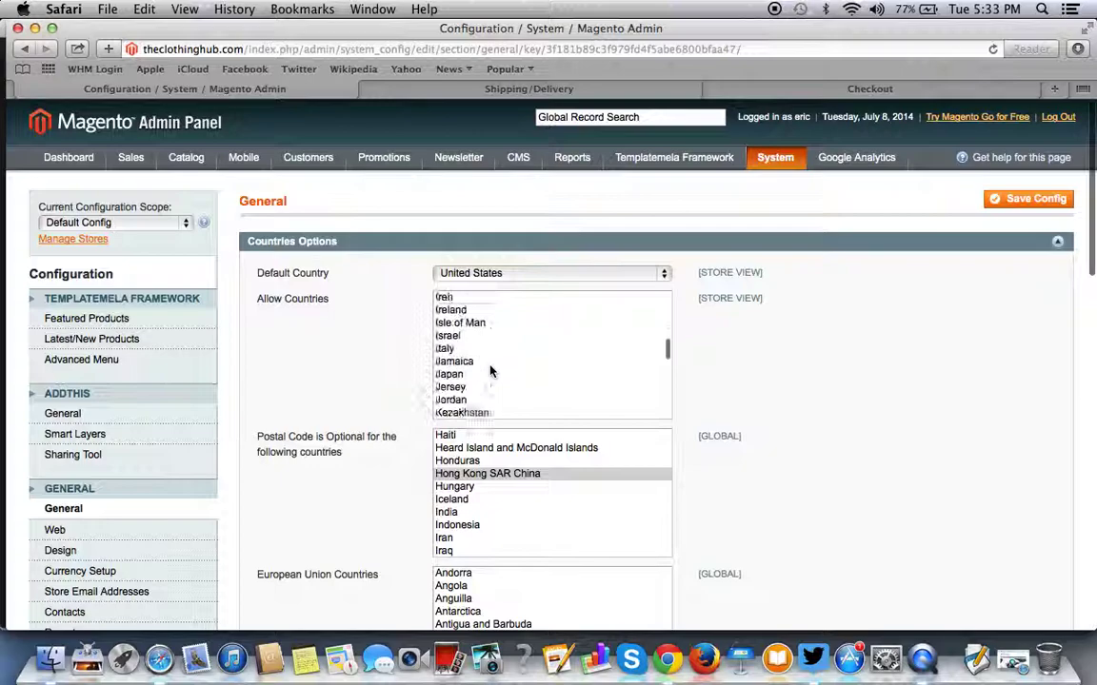
scroll(491, 370, "down", 20)
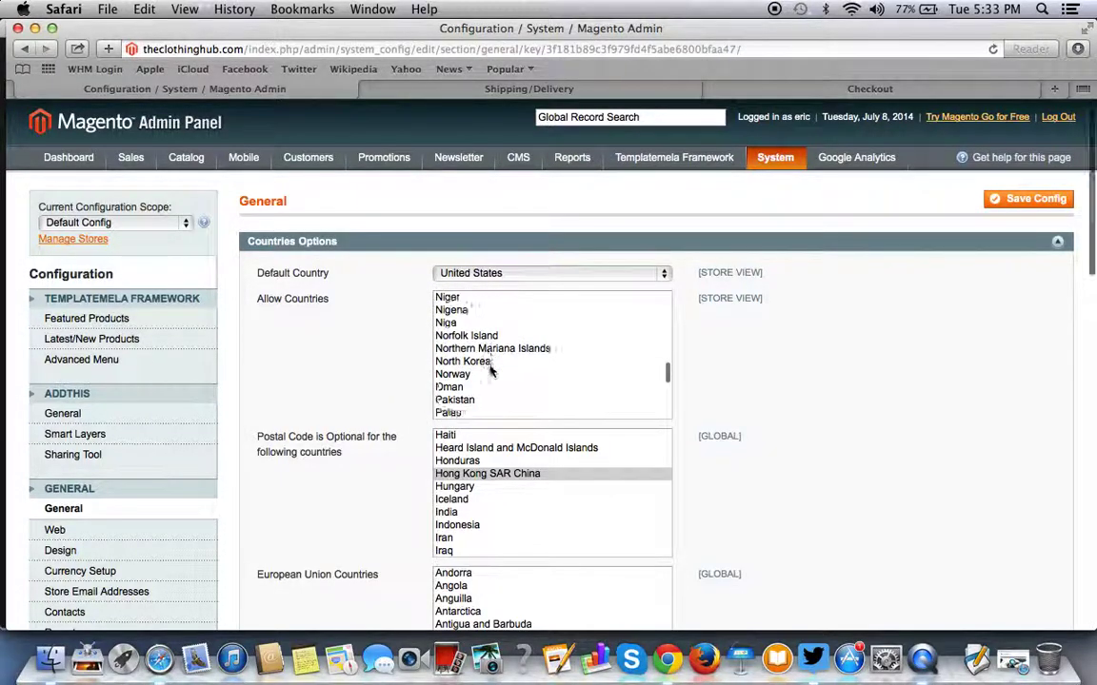
scroll(491, 371, "down", 20)
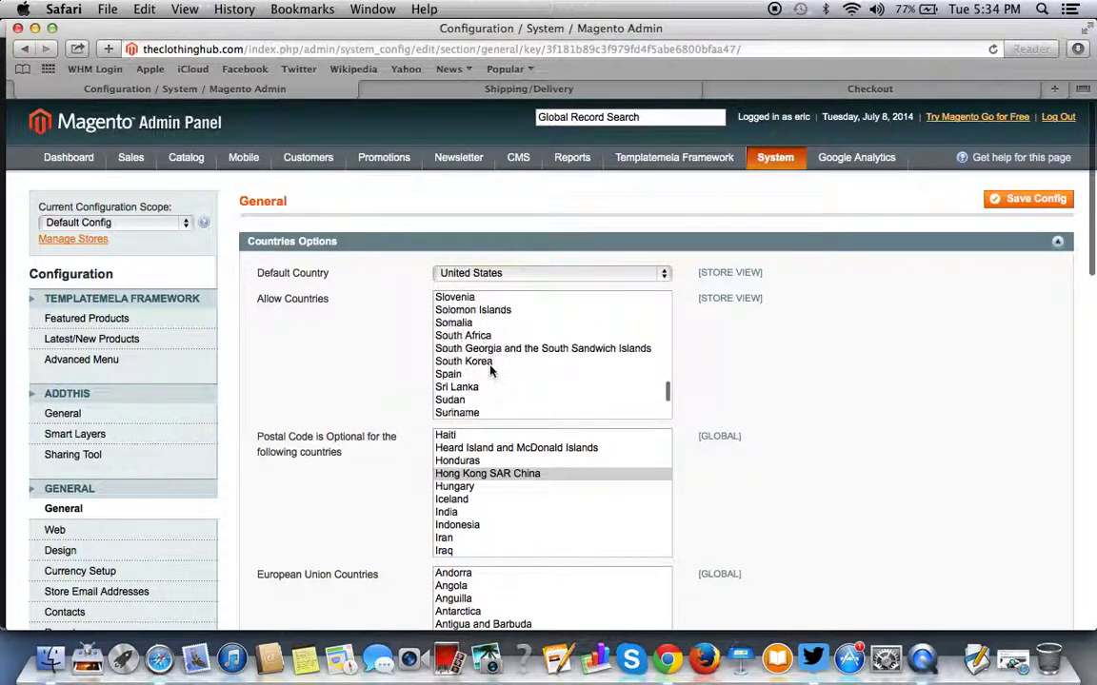
scroll(490, 370, "down", 2)
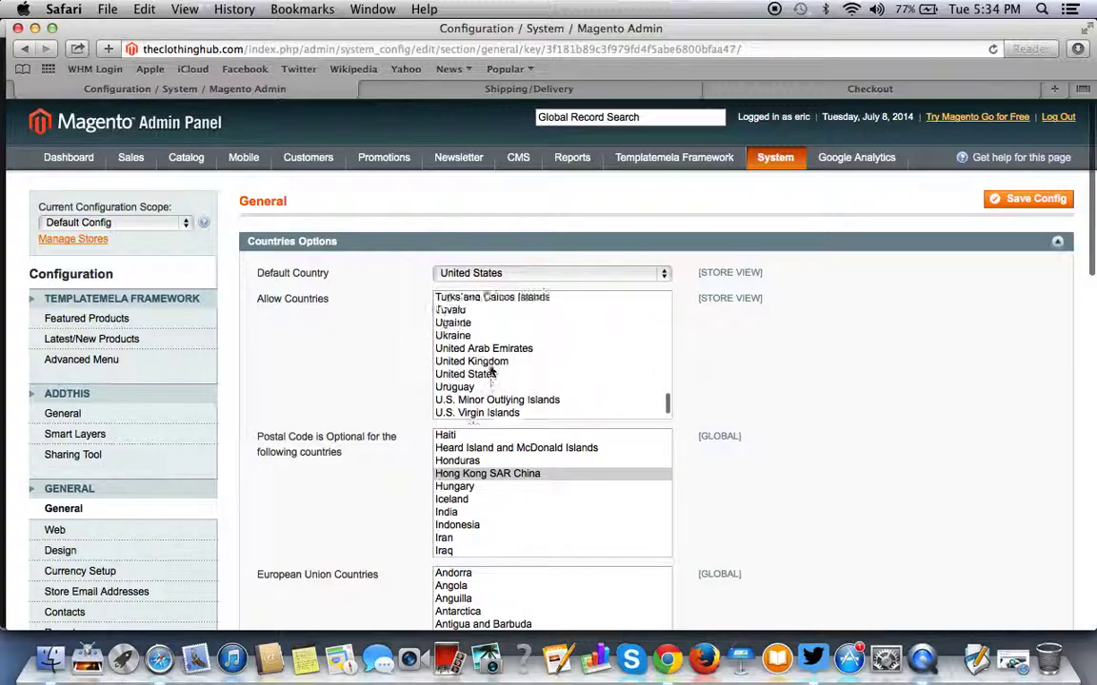
left_click(491, 376)
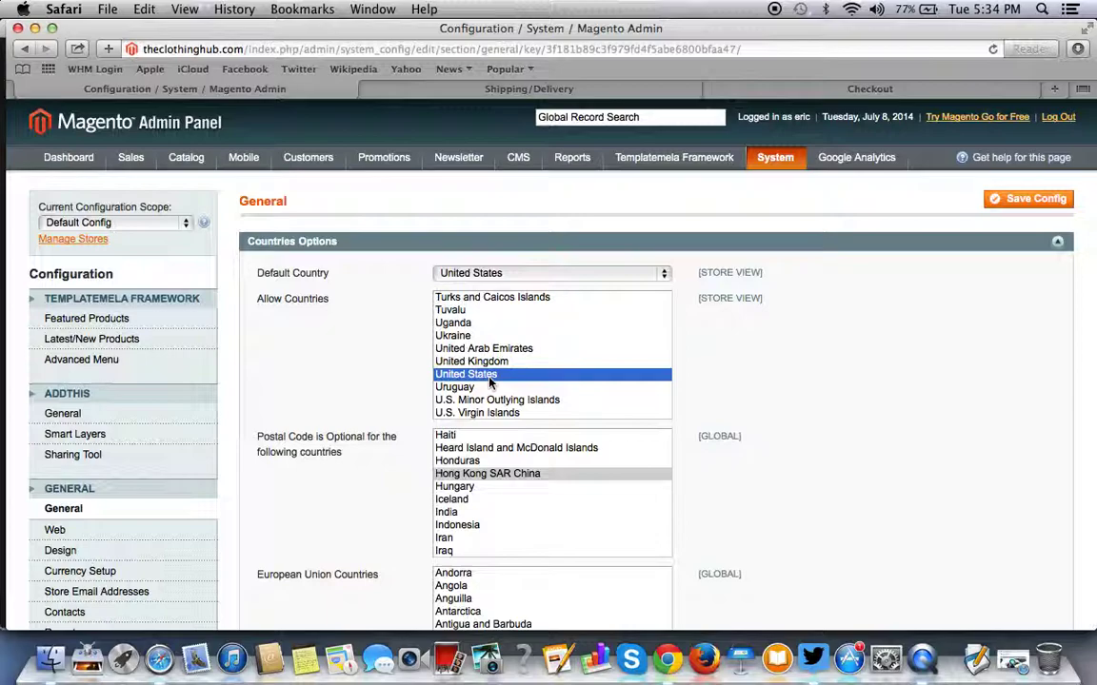
- Check Canada's selection in Allow Countries and look over the remaining country lists and the option sections below them
scroll(490, 381, "up", 20)
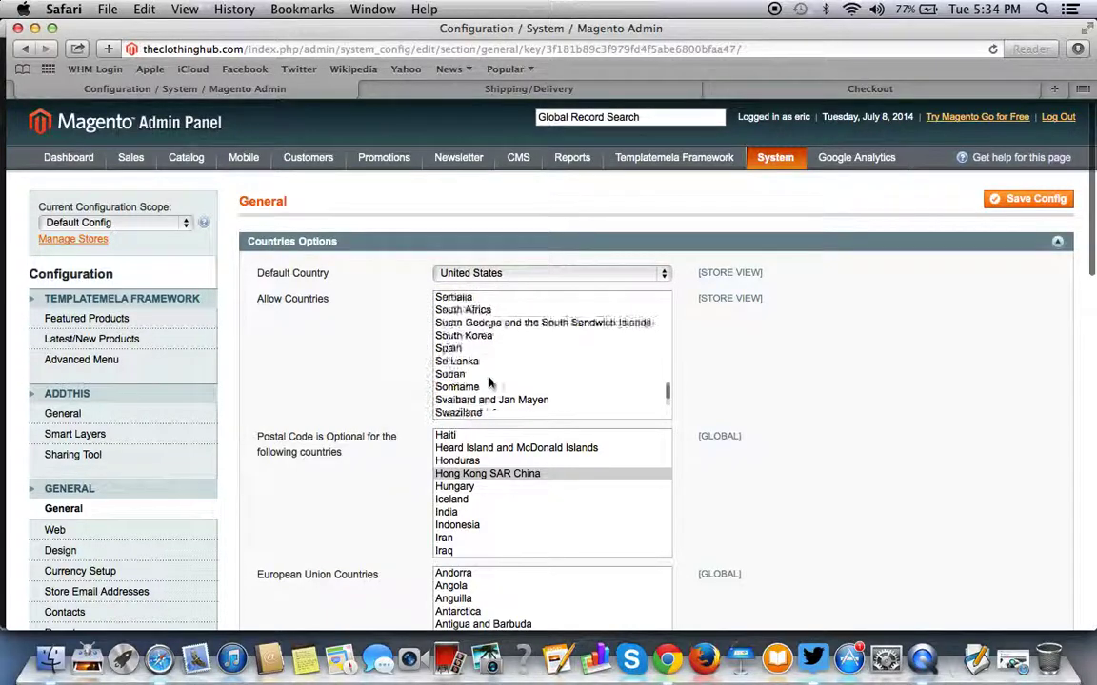
scroll(490, 381, "up", 20)
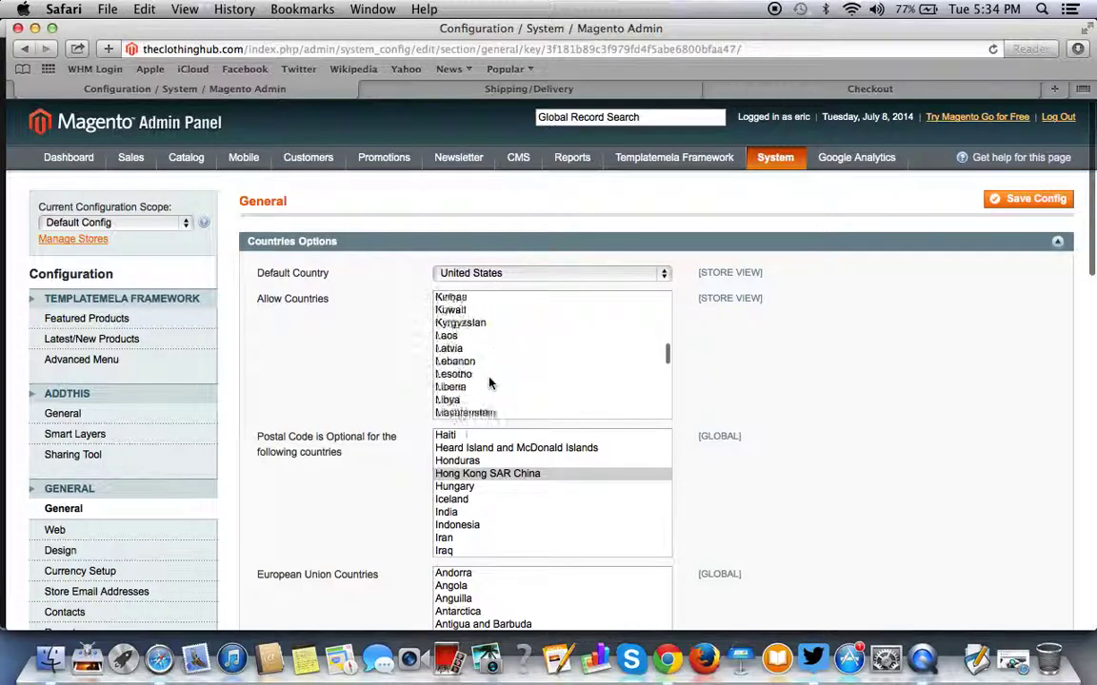
scroll(490, 383, "up", 13)
scroll(490, 383, "down", 4)
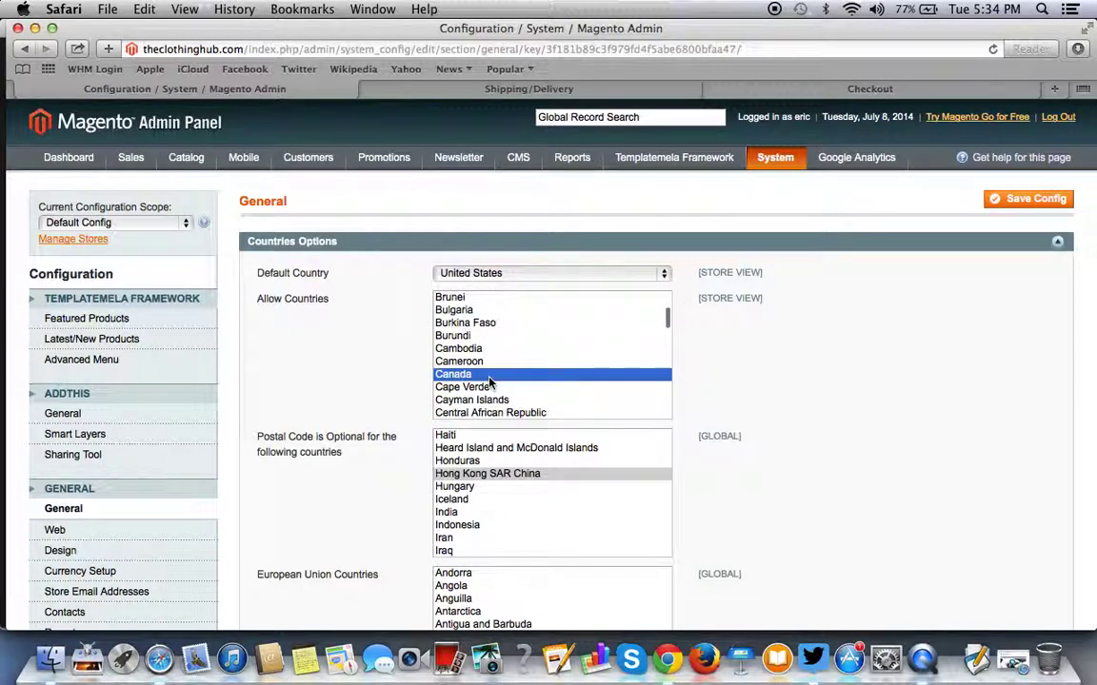
scroll(491, 381, "up", 6)
scroll(490, 381, "down", 2)
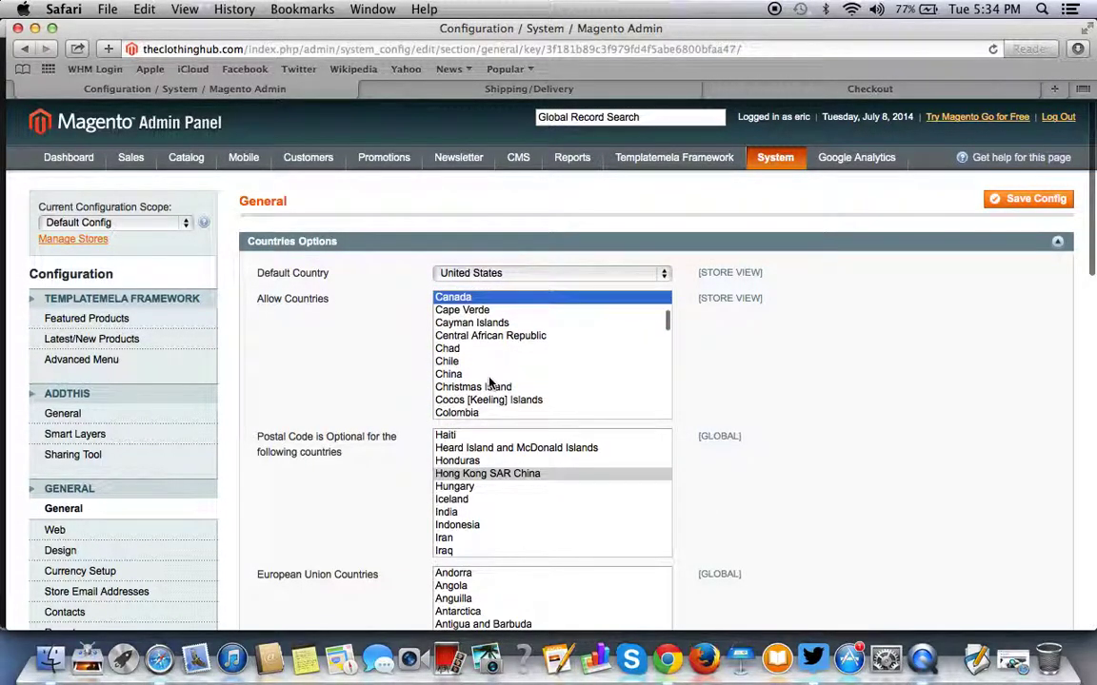
scroll(773, 428, "down", 3)
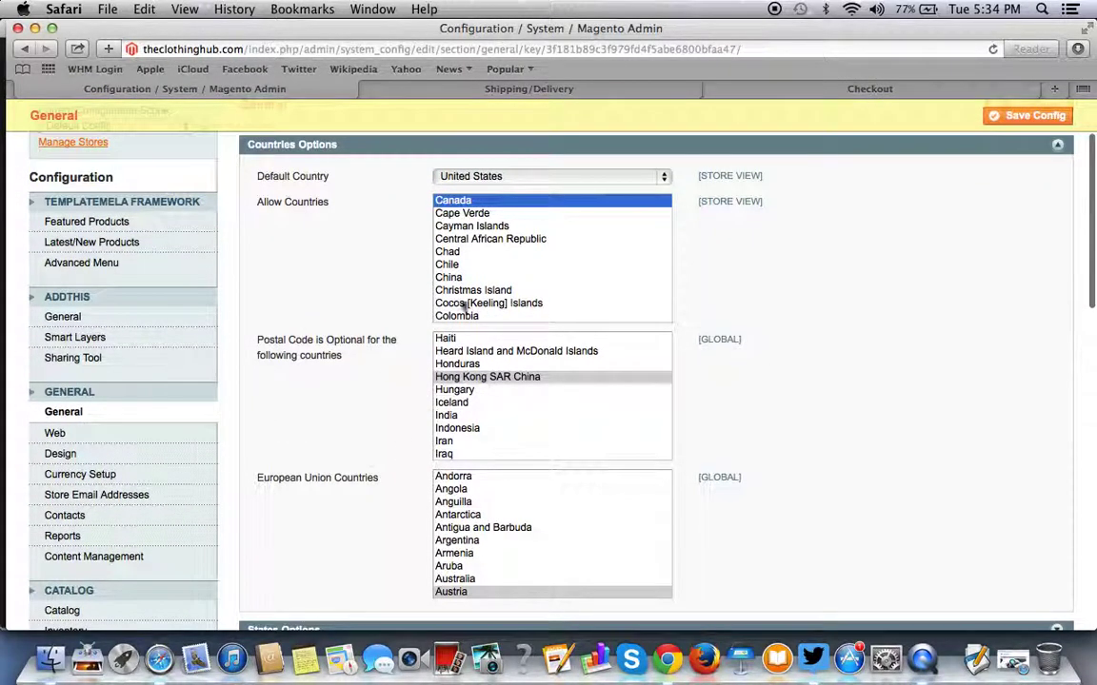
scroll(362, 421, "down", 4)
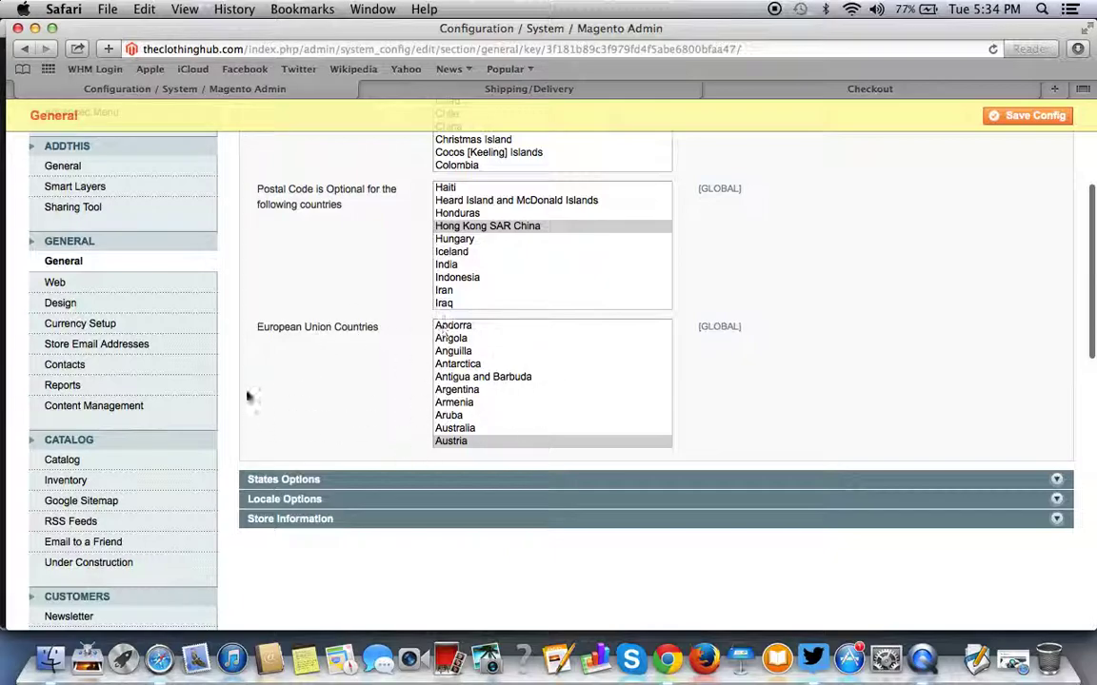
scroll(314, 344, "up", 5)
scroll(317, 344, "up", 2)
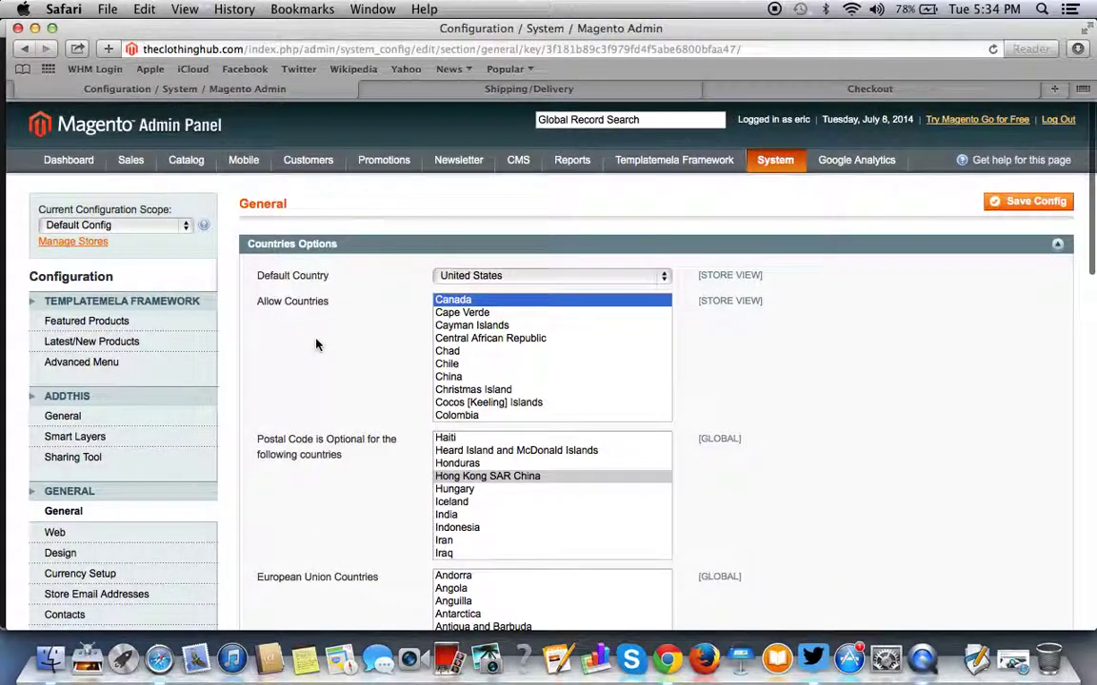
scroll(317, 345, "down", 4)
scroll(317, 344, "down", 5)
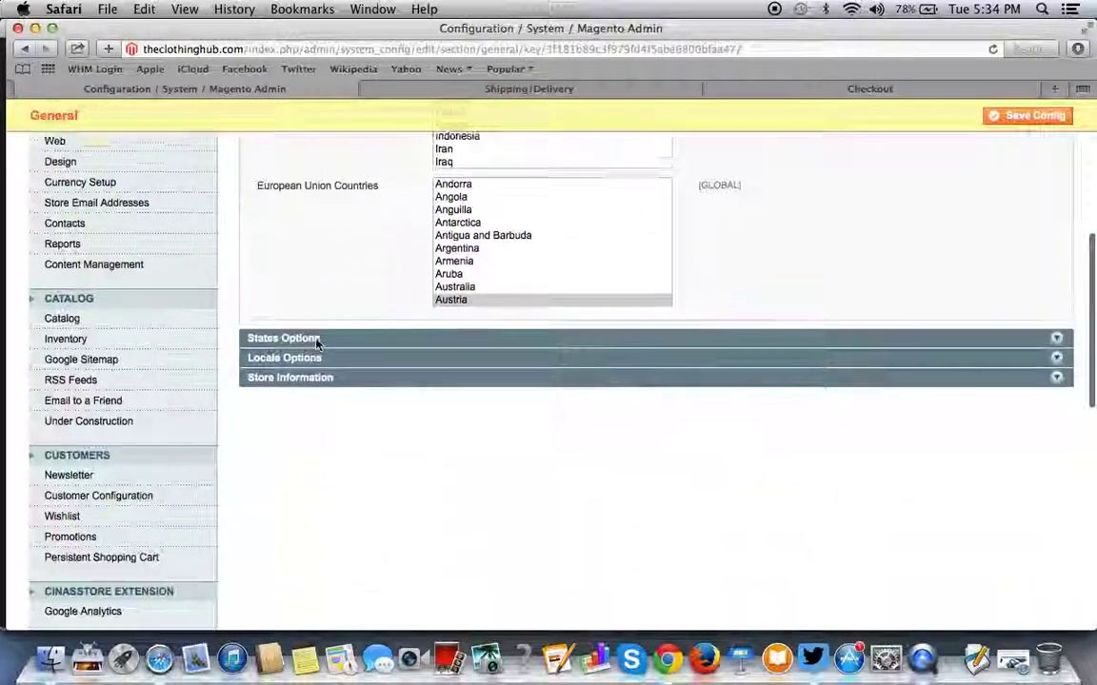
scroll(317, 345, "up", 7)
scroll(317, 344, "down", 7)
right_click(317, 345)
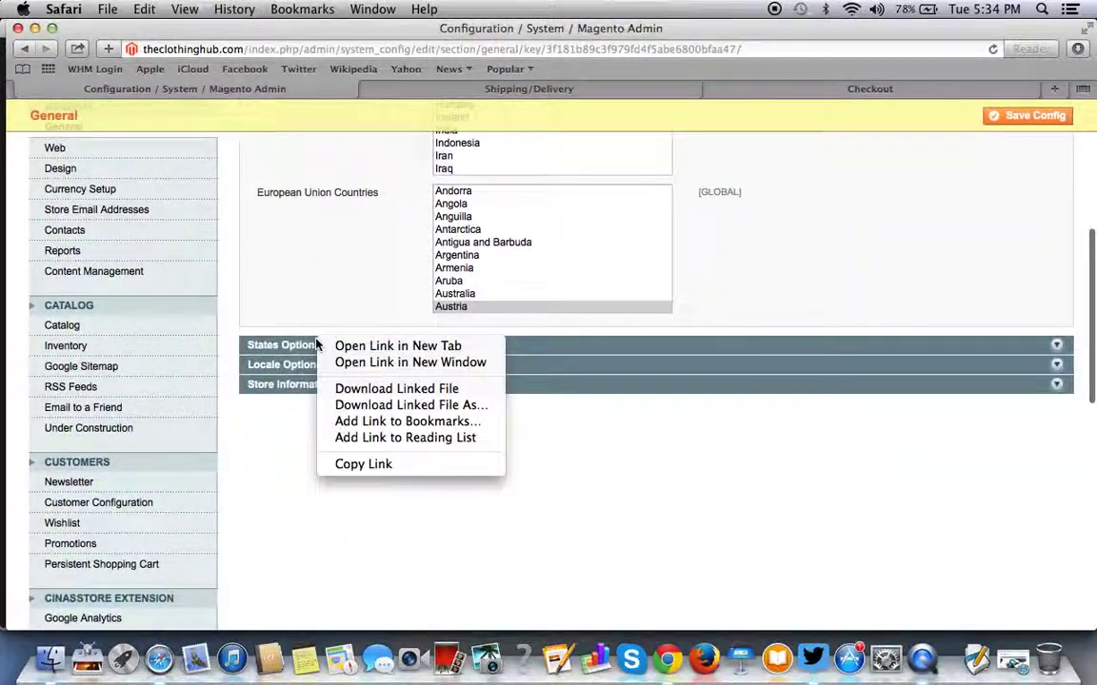
left_click(323, 276)
scroll(314, 315, "up", 6)
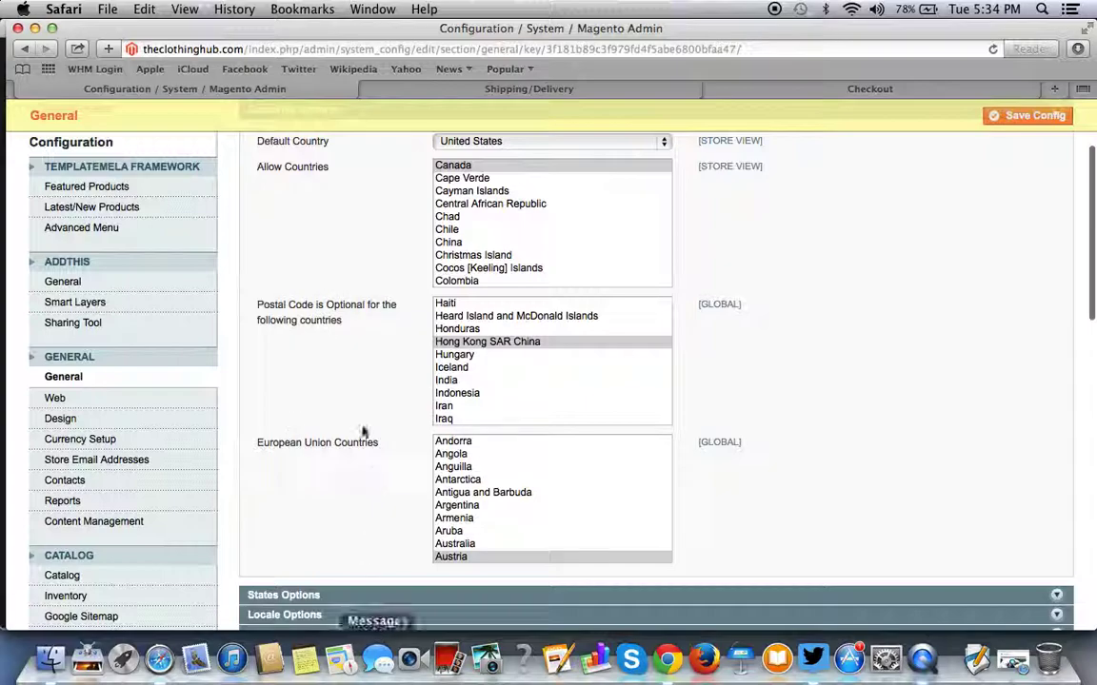
scroll(381, 438, "up", 3)
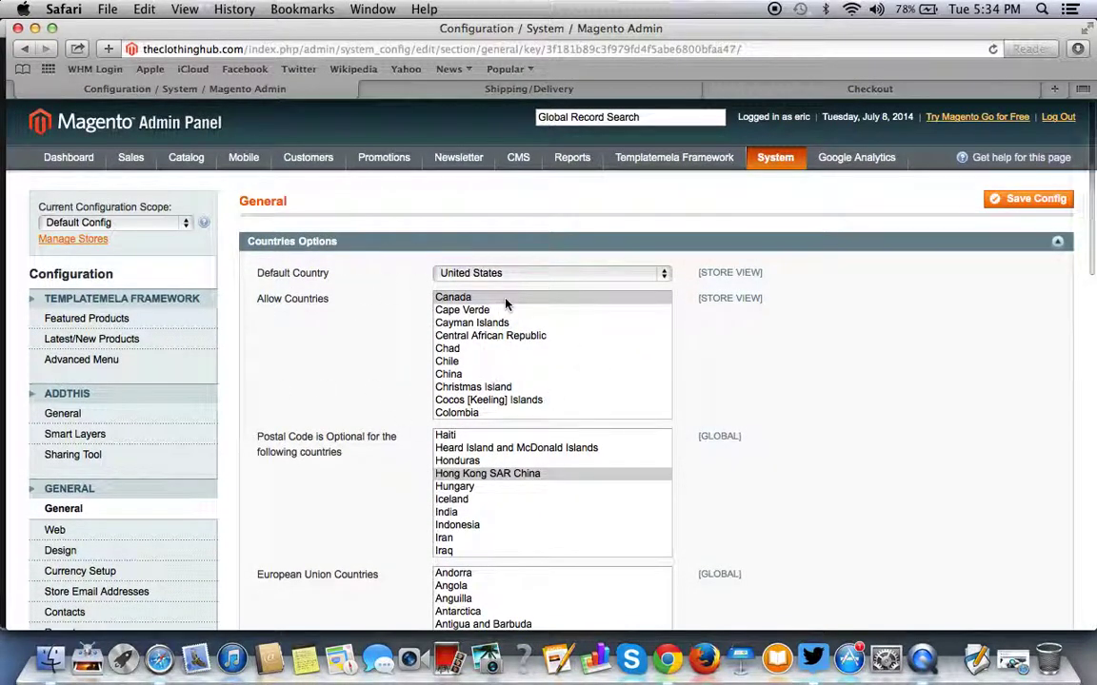
- Recheck the United States selection in Allow Countries and save the General configuration
scroll(506, 303, "down", 10)
scroll(506, 302, "down", 20)
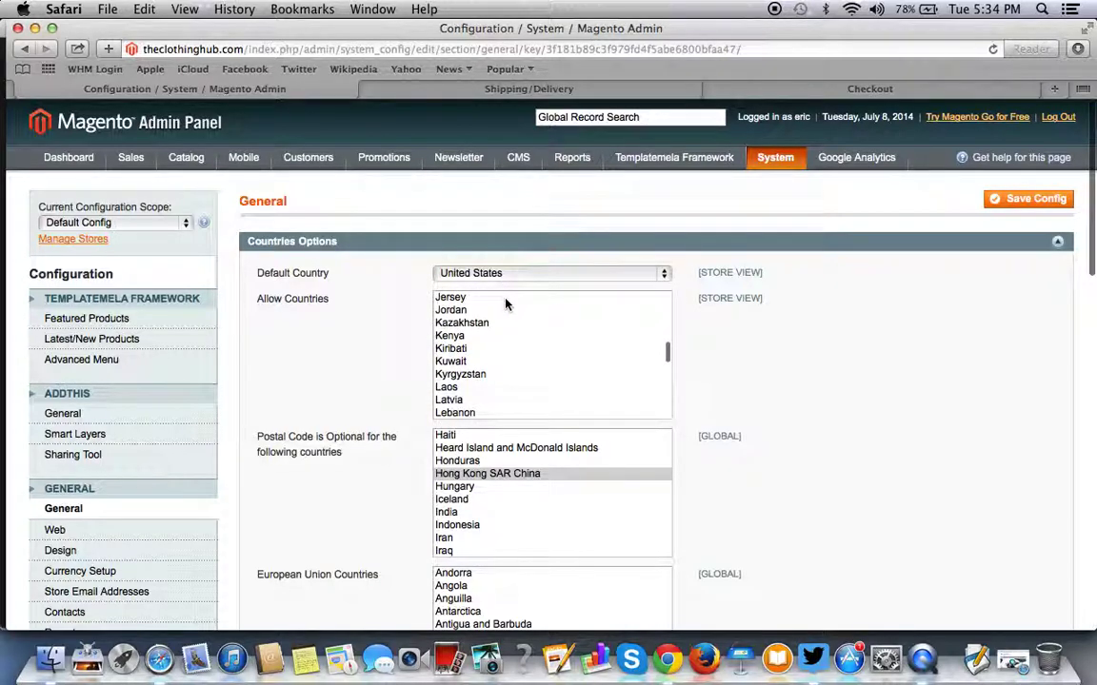
scroll(505, 303, "up", 1)
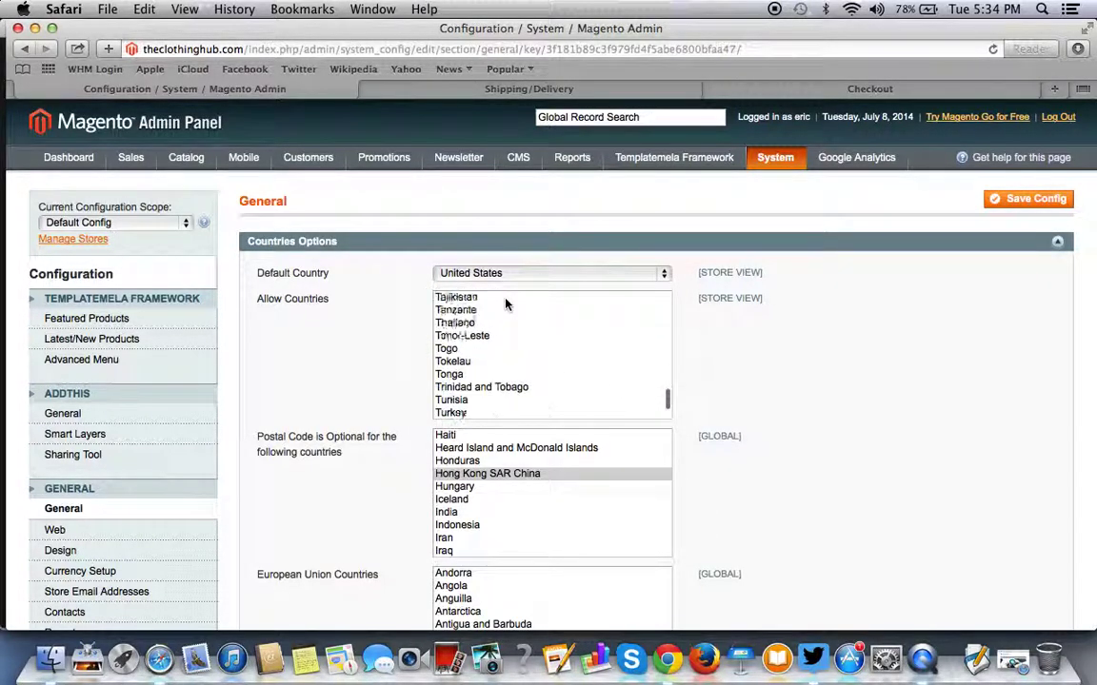
scroll(505, 303, "down", 5)
scroll(505, 303, "down", 2)
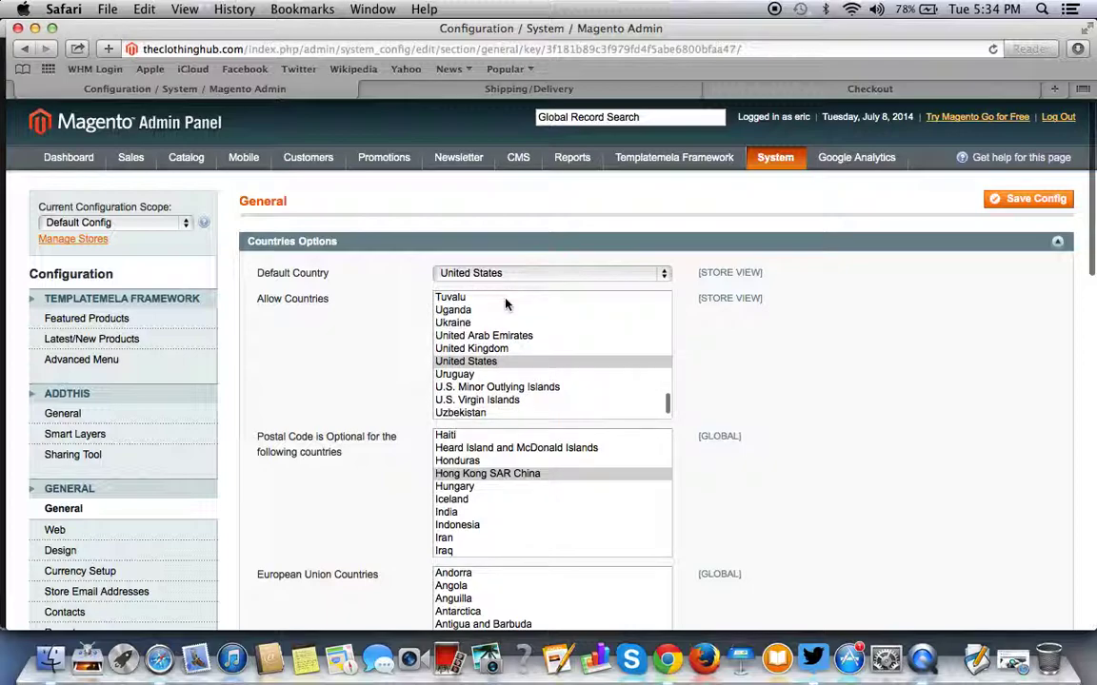
scroll(800, 325, "up", 1)
scroll(539, 497, "up", 10)
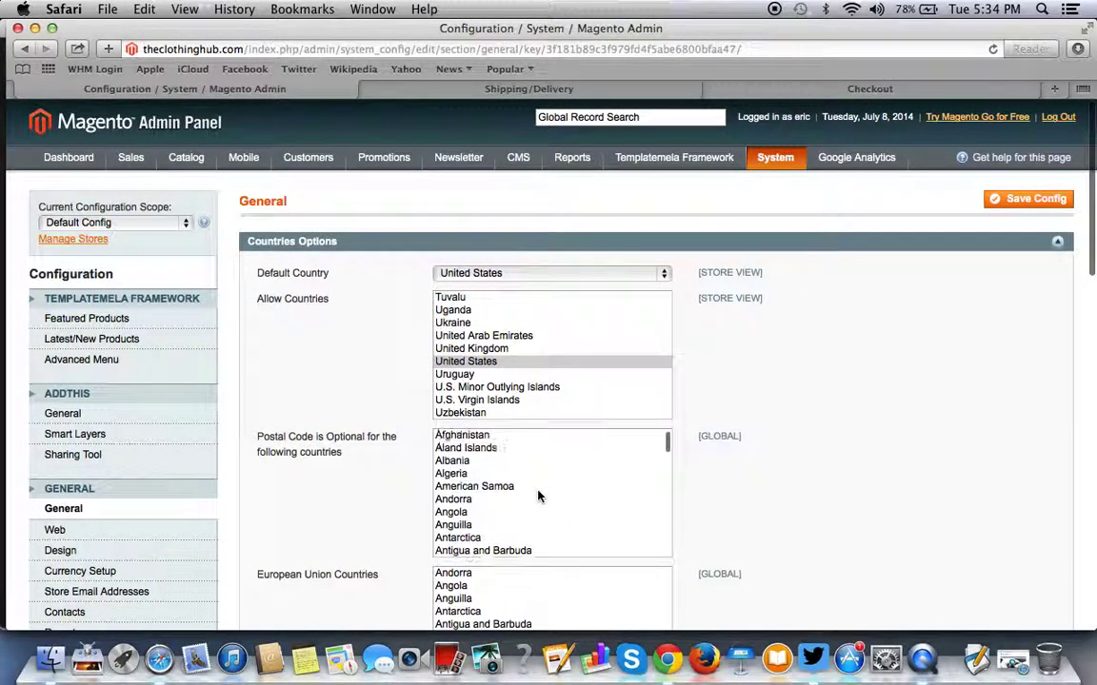
left_click(1028, 202)
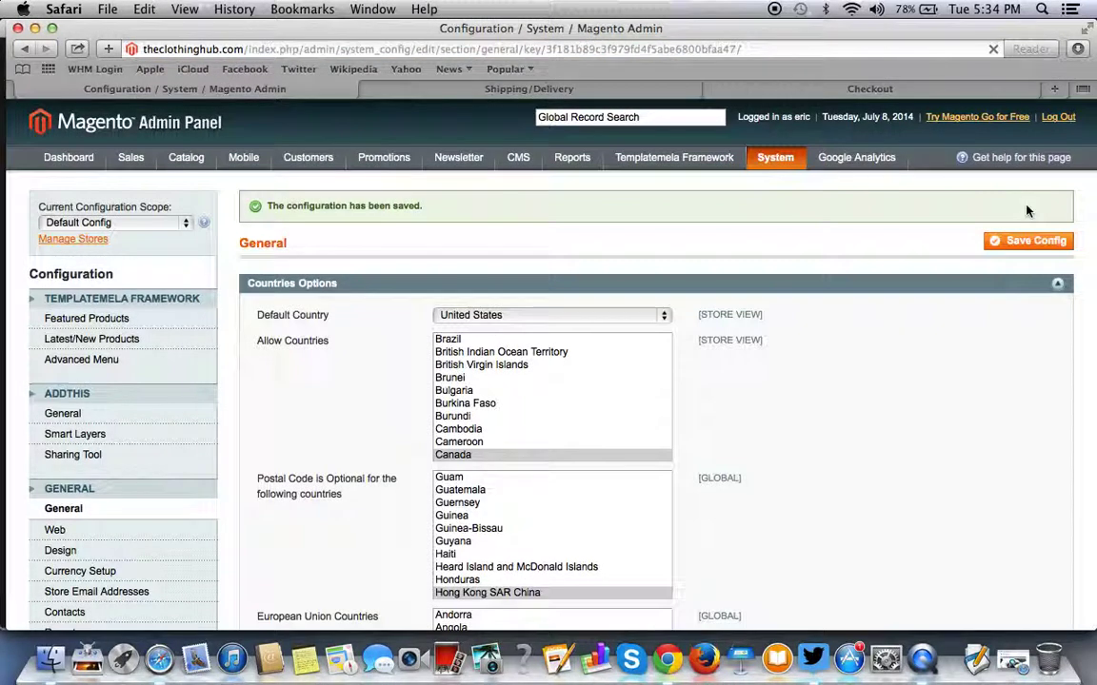
mouse_move(776, 158)
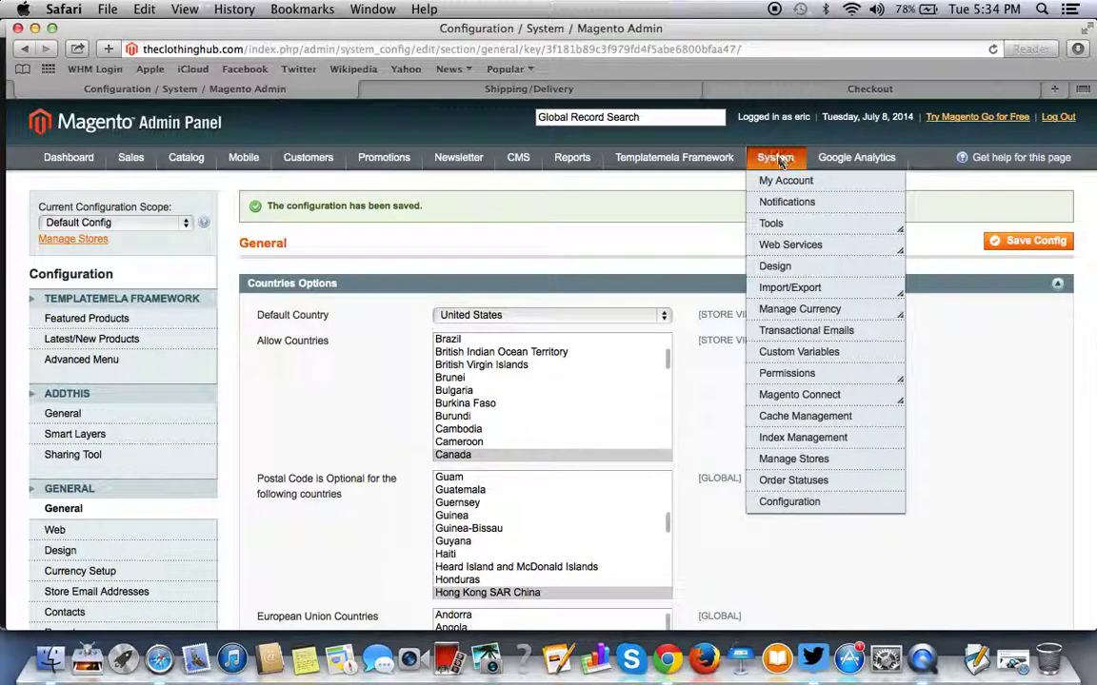
- Switch to the store's checkout page and examine the Country choices in the billing information form
left_click(850, 90)
scroll(450, 416, "down", 5)
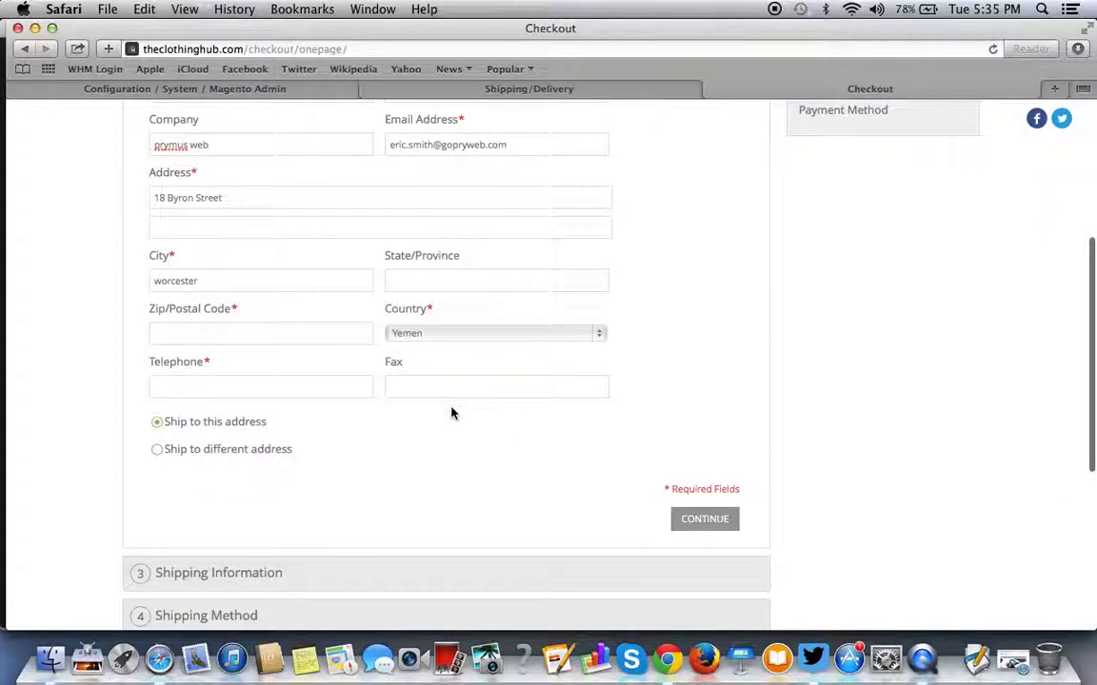
left_click(476, 280)
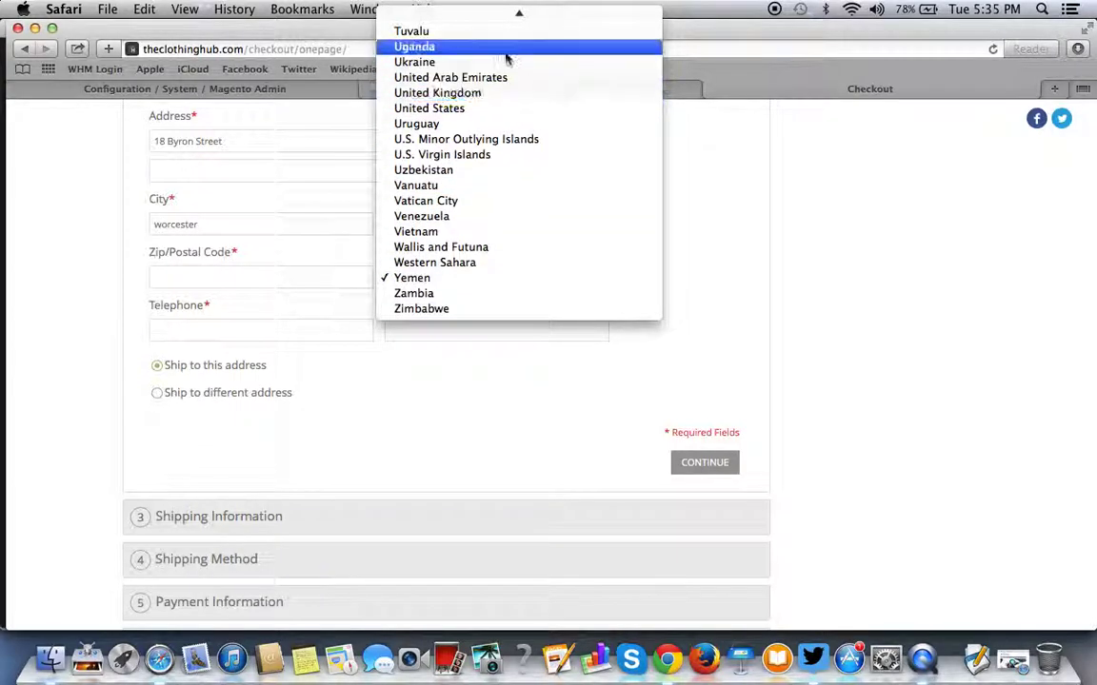
scroll(504, 57, "up", 3)
scroll(505, 55, "up", 10)
left_click(799, 360)
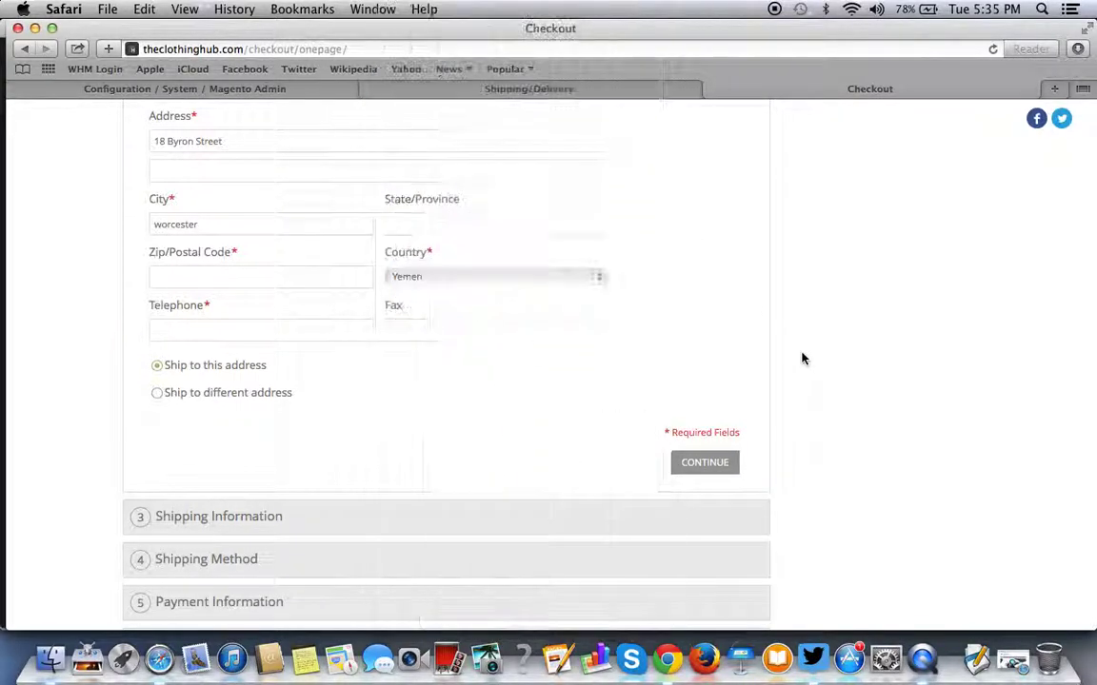
- Return to the Checkout Method step, continue as a guest again and recheck the billing Country choices
scroll(801, 358, "up", 5)
left_click(614, 209)
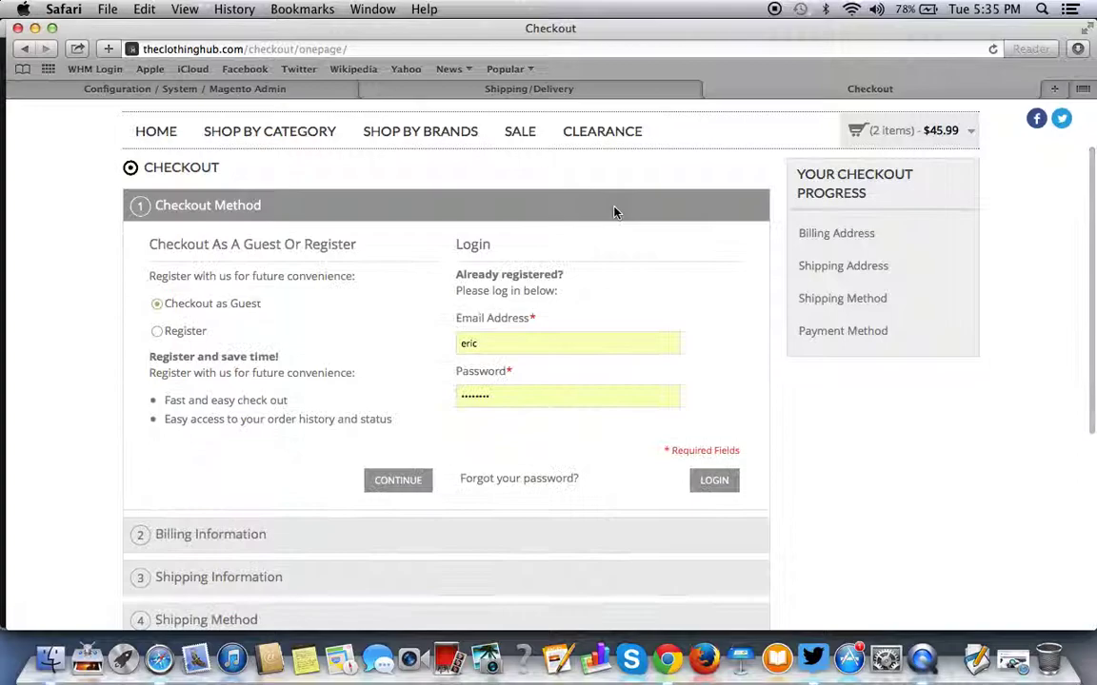
scroll(614, 211, "down", 5)
scroll(614, 212, "down", 1)
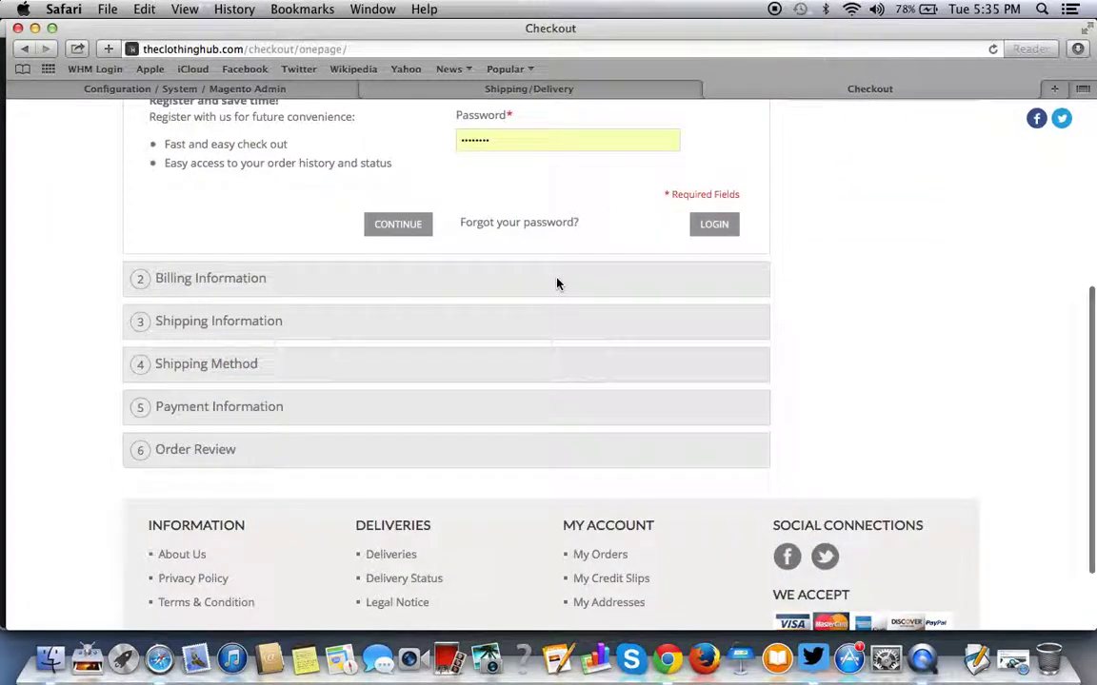
scroll(532, 299, "up", 5)
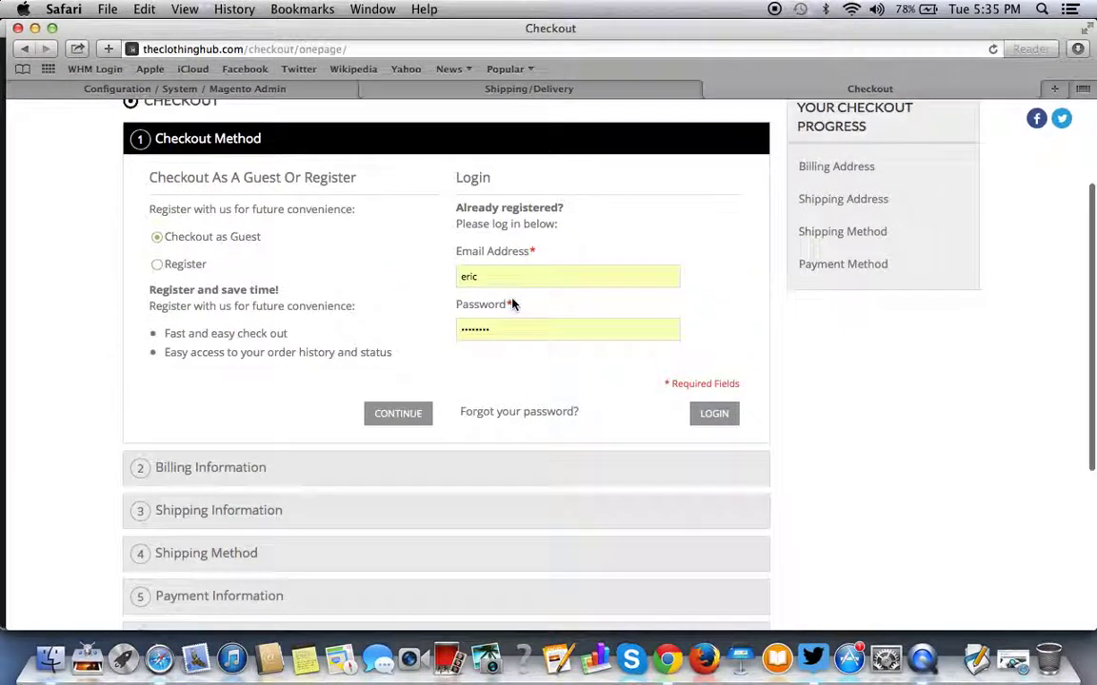
left_click(417, 413)
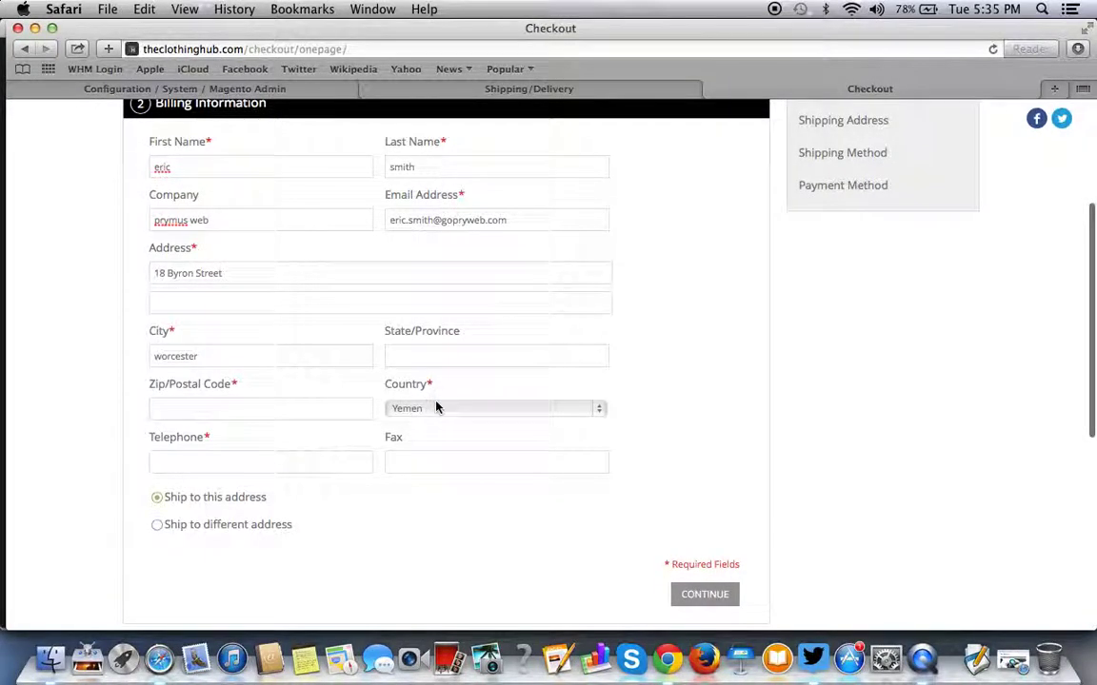
left_click(438, 407)
left_click(438, 409)
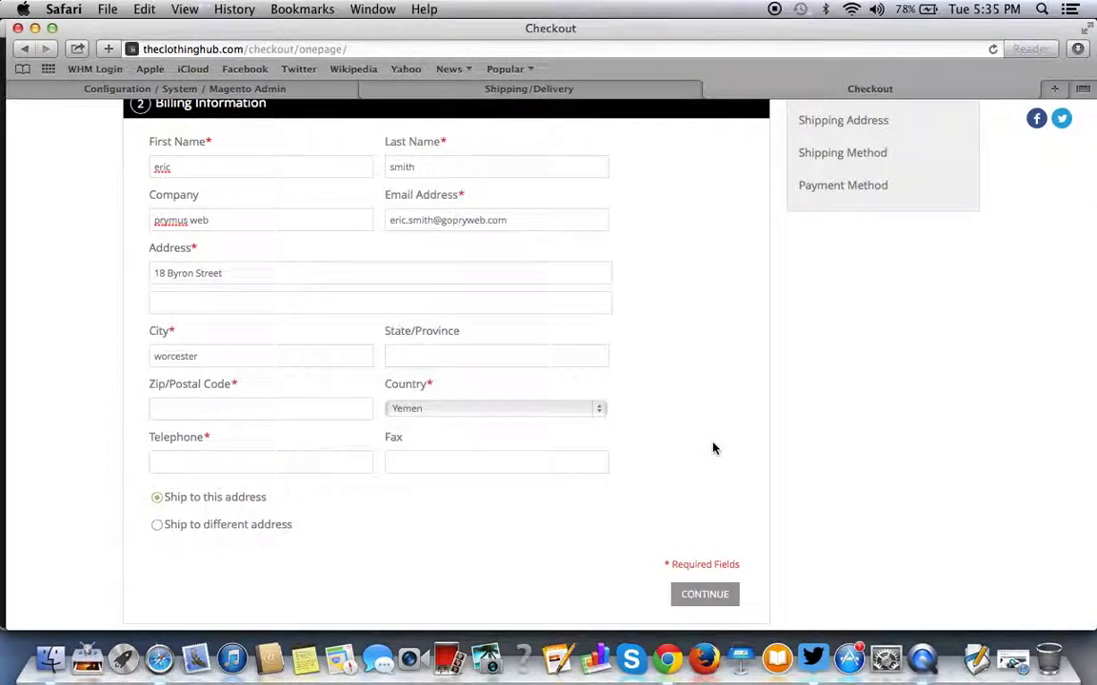
- Reload the checkout page and continue as a guest to the Billing Information step
key("super+r")
left_click(702, 206)
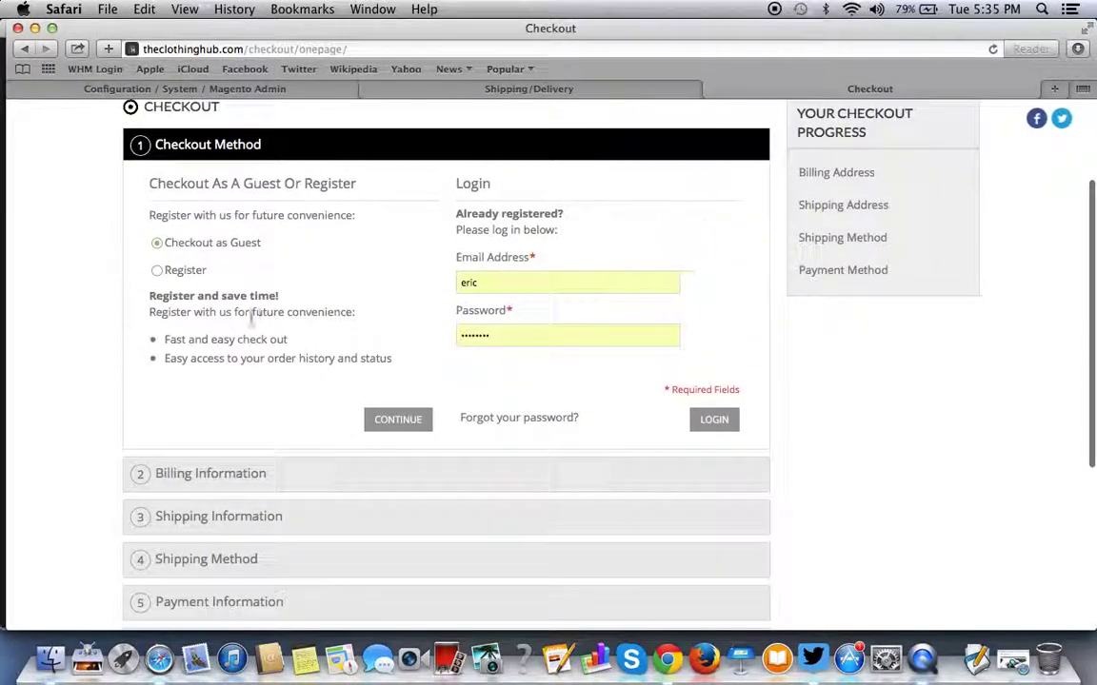
left_click(397, 417)
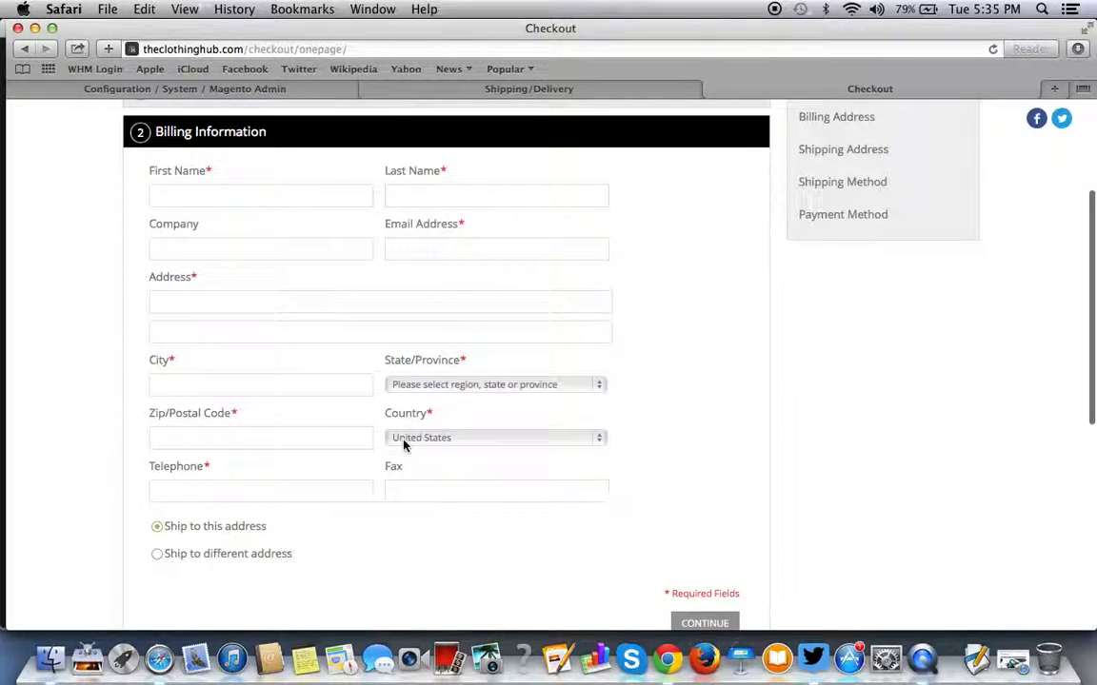
- Check the Country choices offered in the reloaded billing form, leaving United States selected
left_click(404, 439)
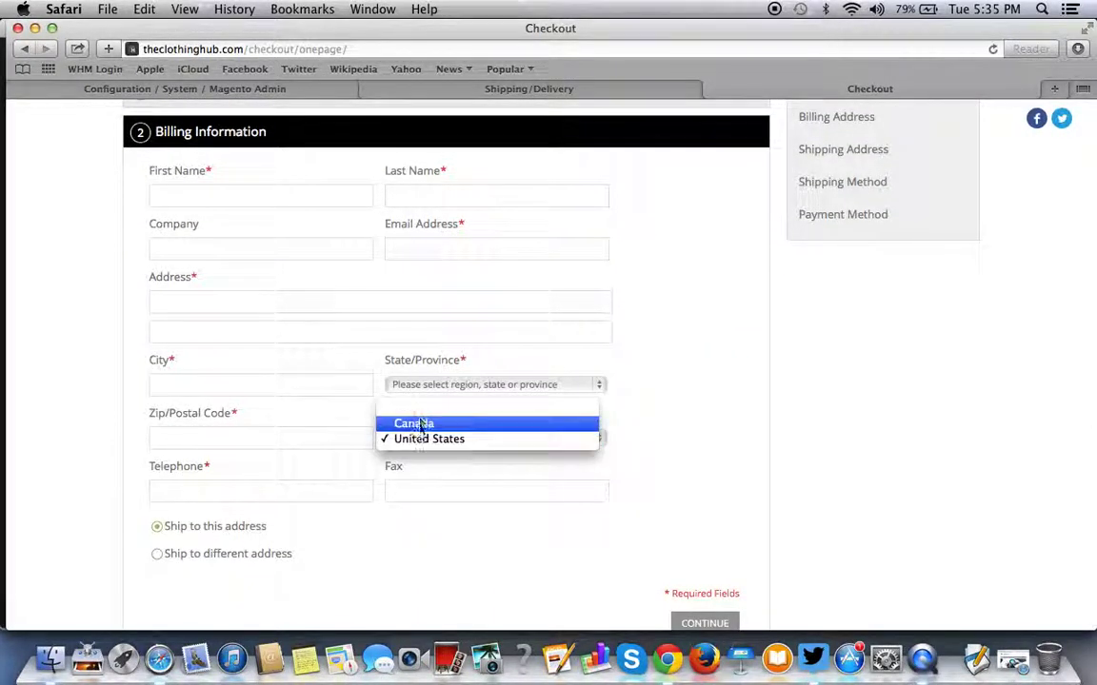
left_click(463, 440)
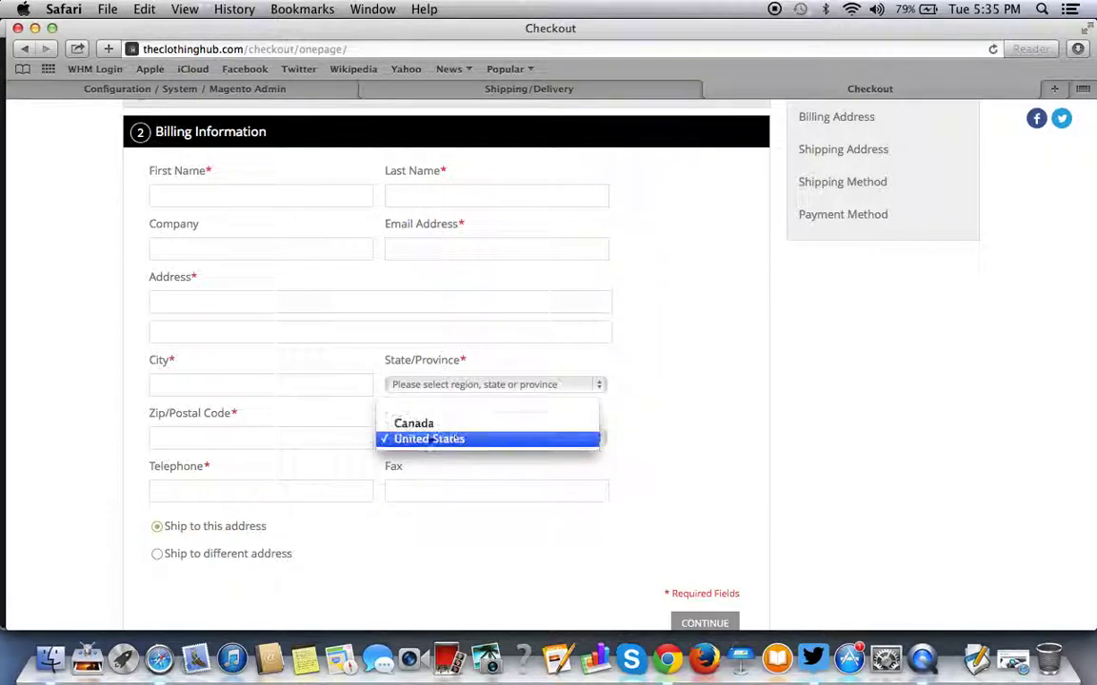
left_click(486, 461)
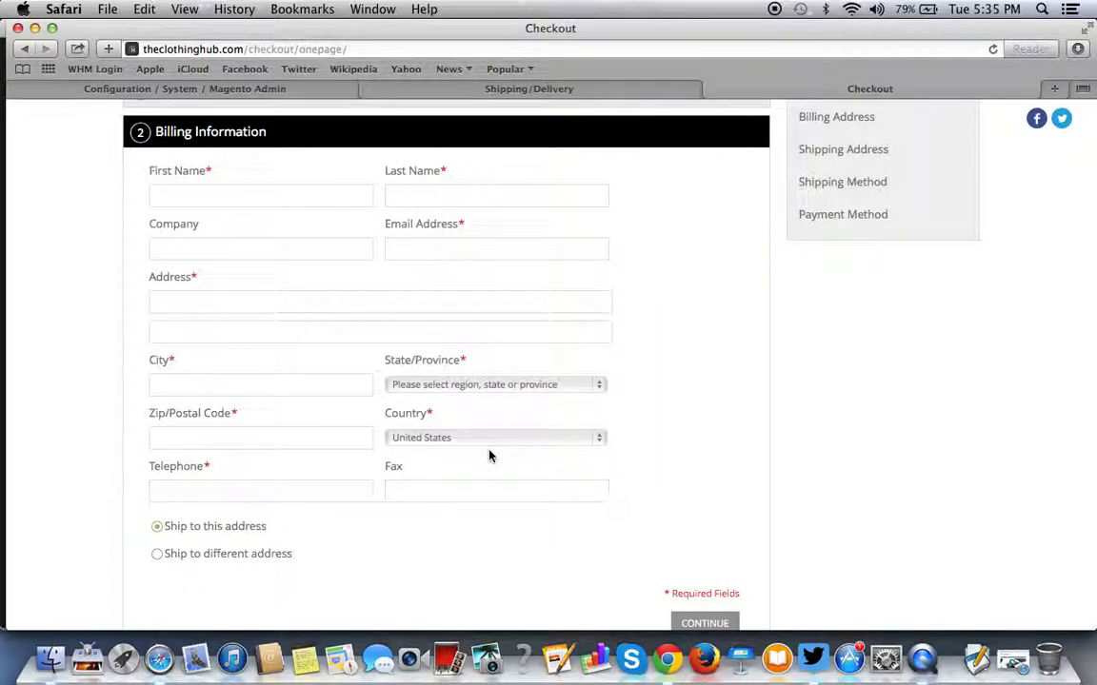
- Set the billing Country to Canada and look through the State/Province choices without picking one
left_click(546, 440)
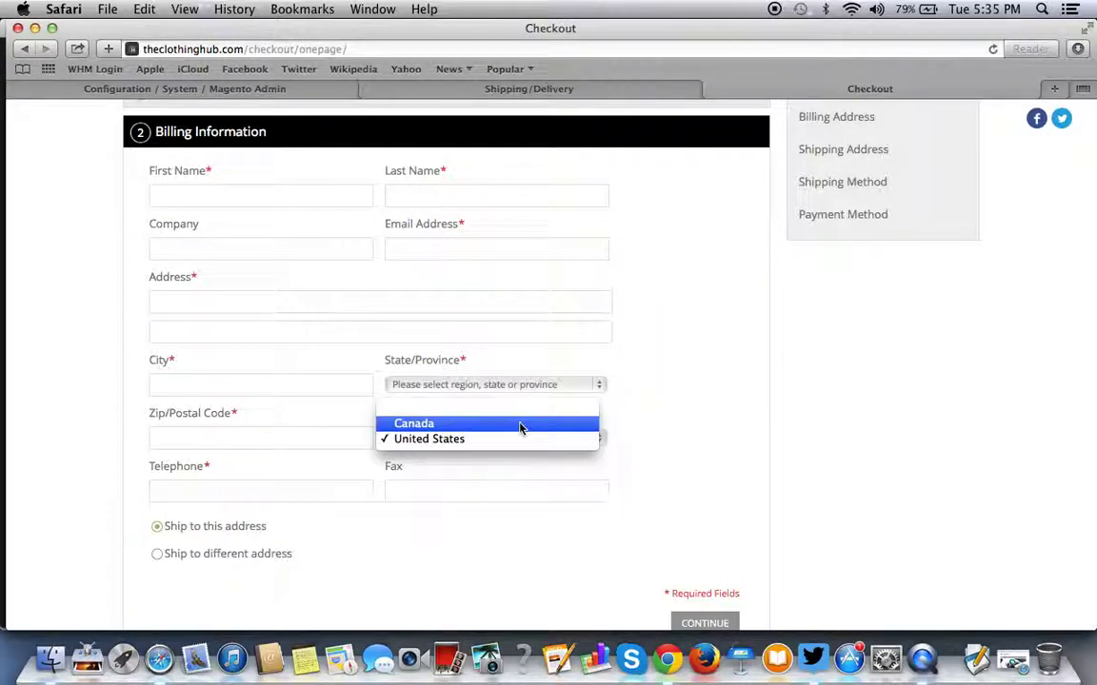
left_click(519, 425)
left_click(509, 384)
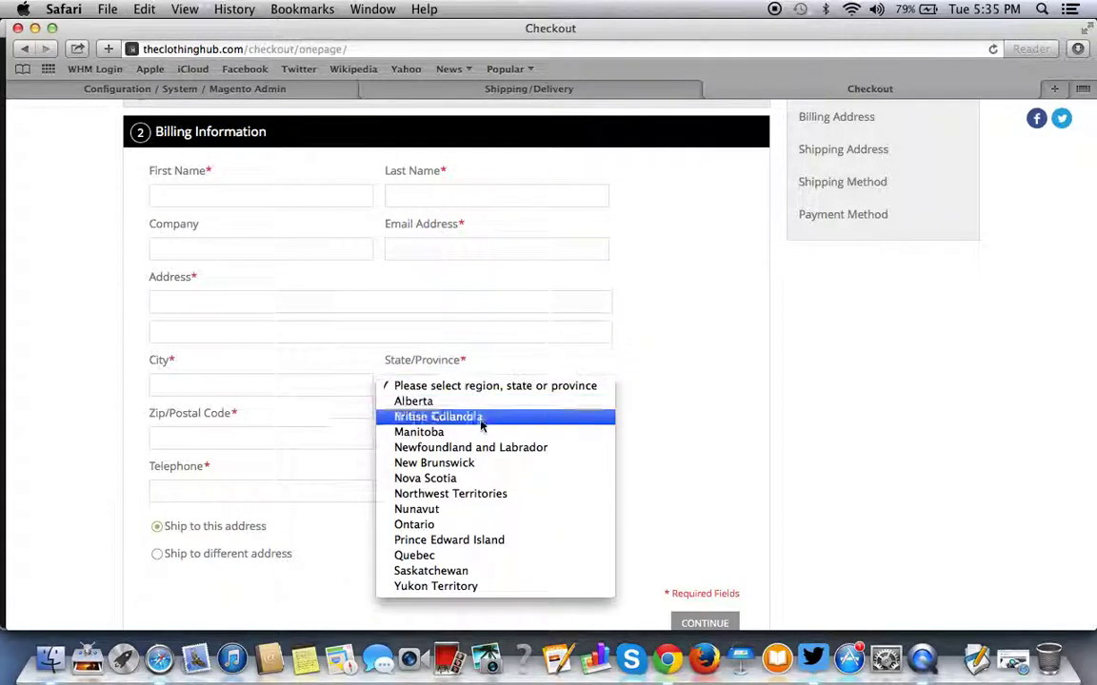
left_click(696, 423)
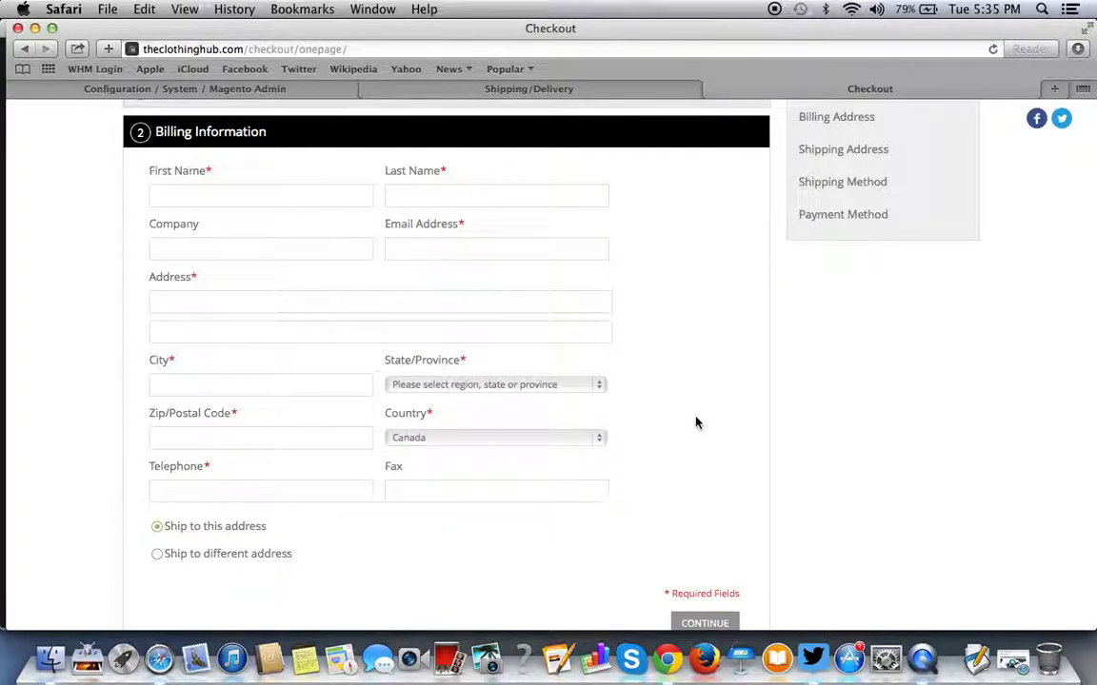
scroll(696, 423, "down", 5)
scroll(696, 422, "up", 10)
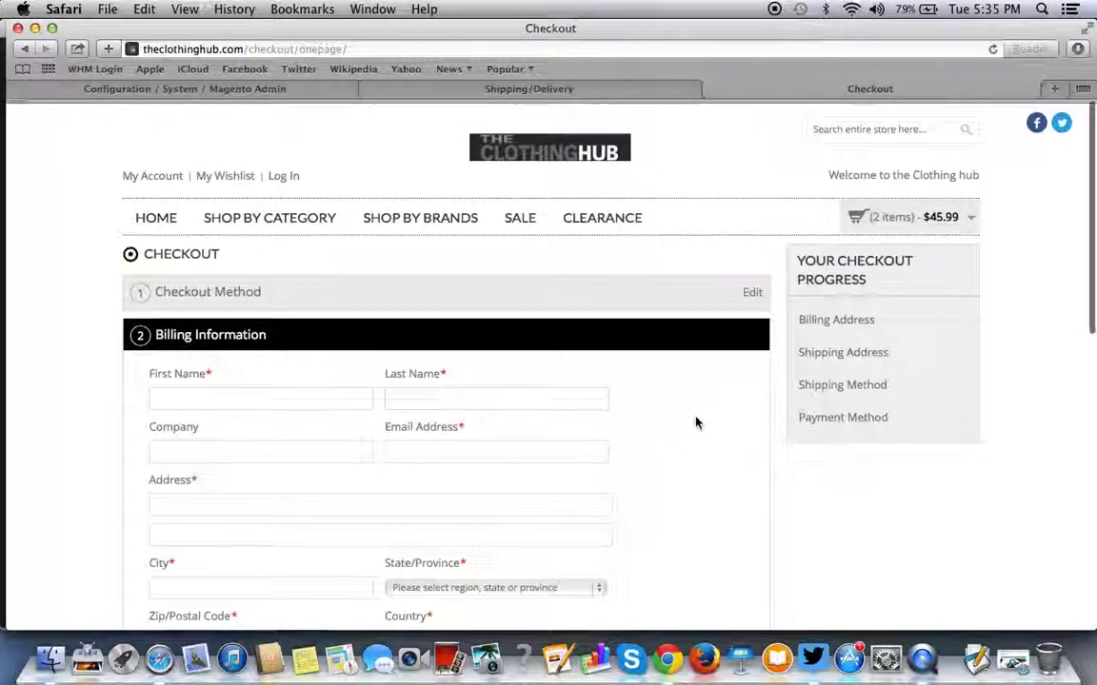
scroll(696, 422, "down", 3)
scroll(696, 423, "down", 3)
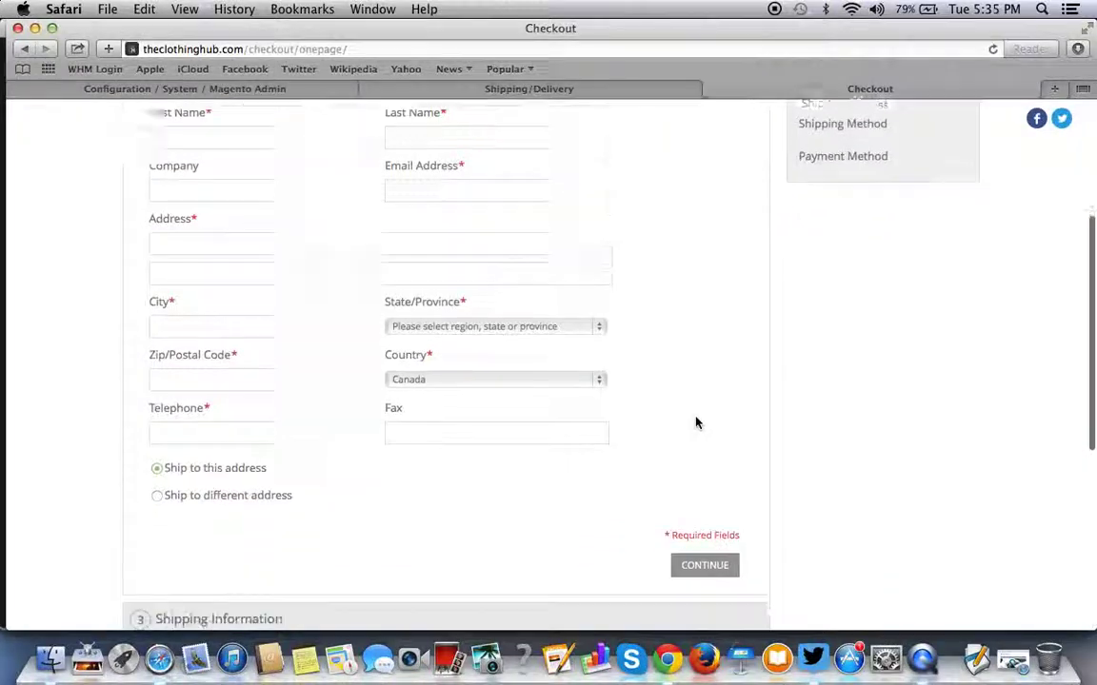
scroll(696, 423, "up", 5)
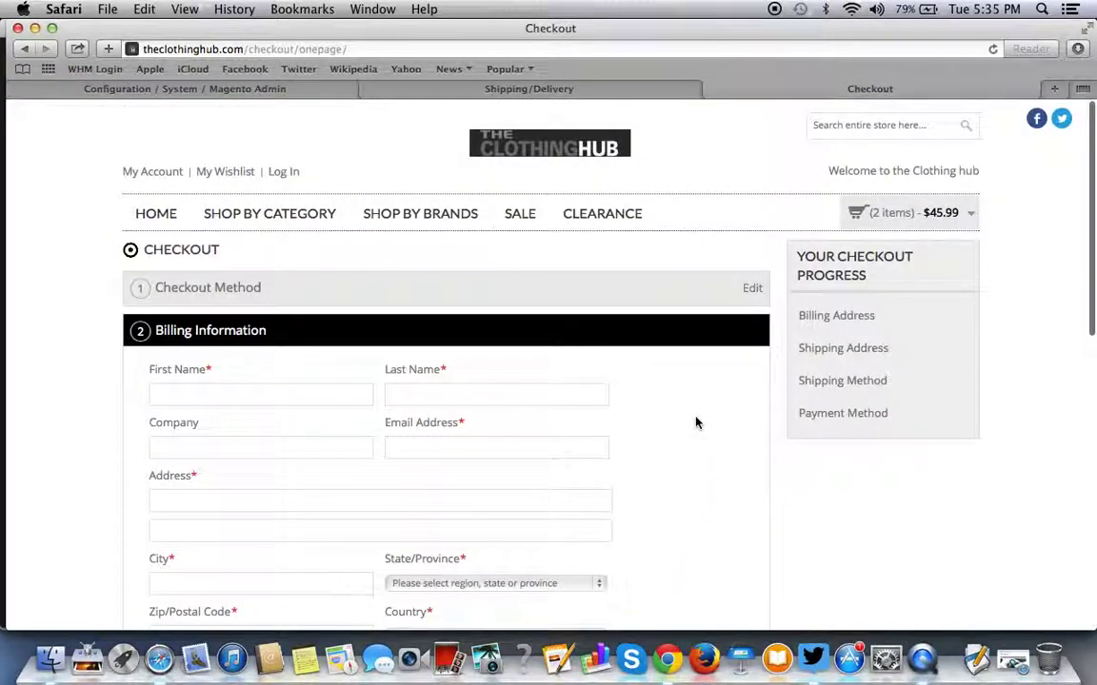
scroll(696, 422, "down", 1)
scroll(696, 422, "up", 1)
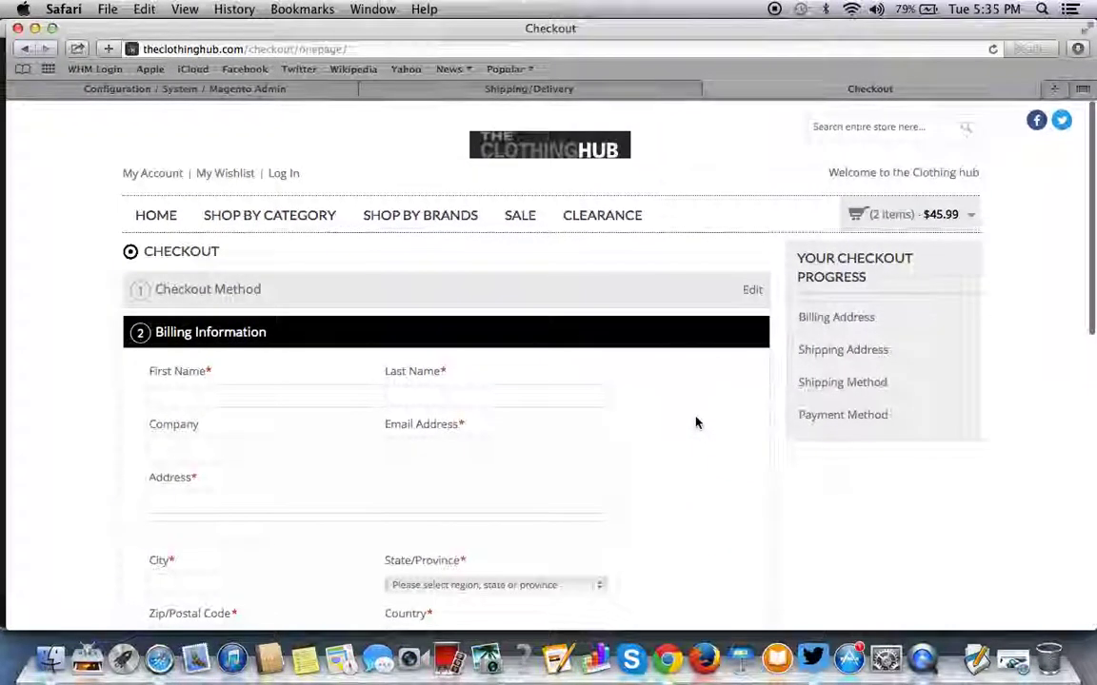